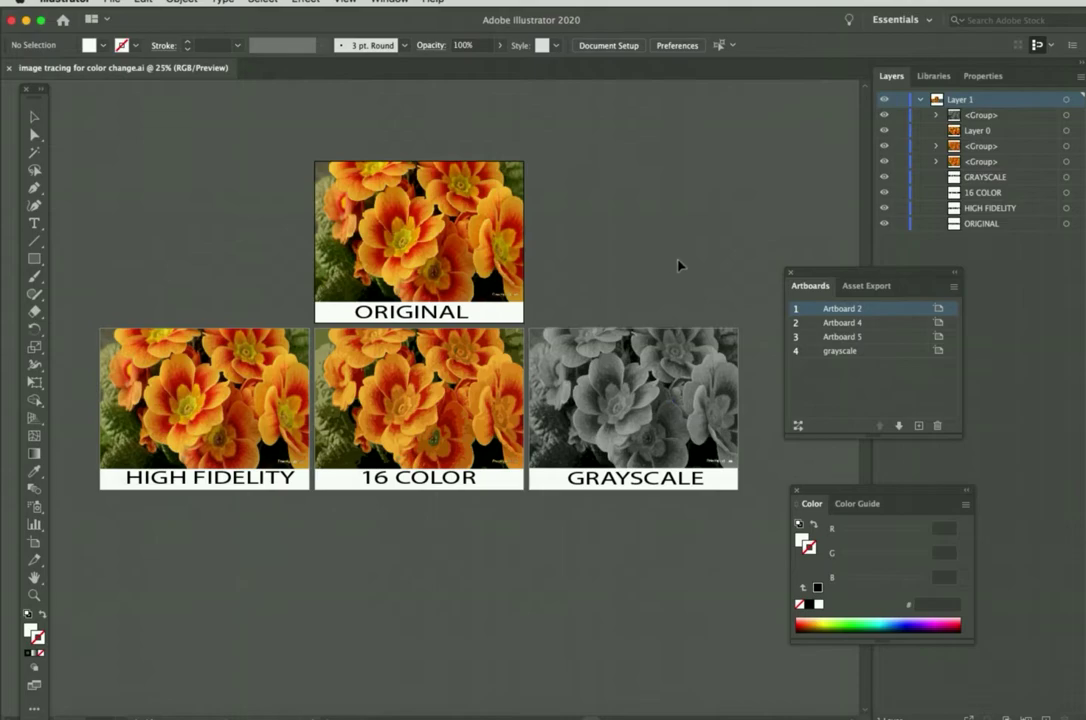
# Step: Zoom in and pan around the canvas to compare the traced images closely
pyautogui.press('super+equal')
pyautogui.press('super+equal')
pyautogui.press('super+equal')
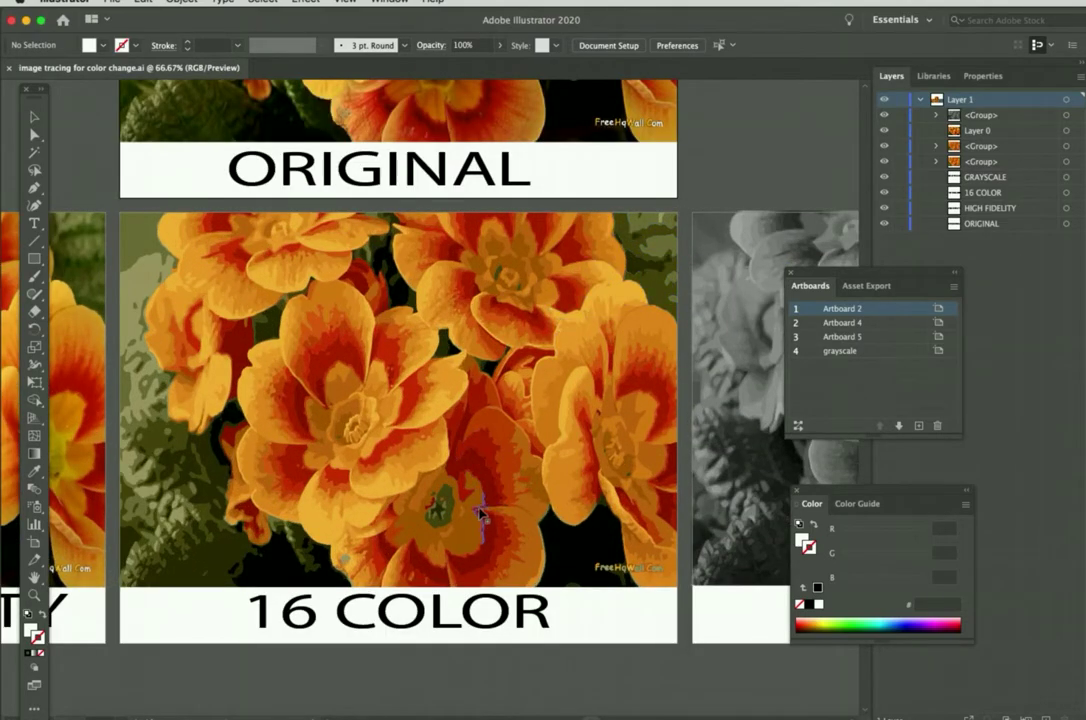
pyautogui.scroll(5, 479, 512)
pyautogui.scroll(2, 479, 512)
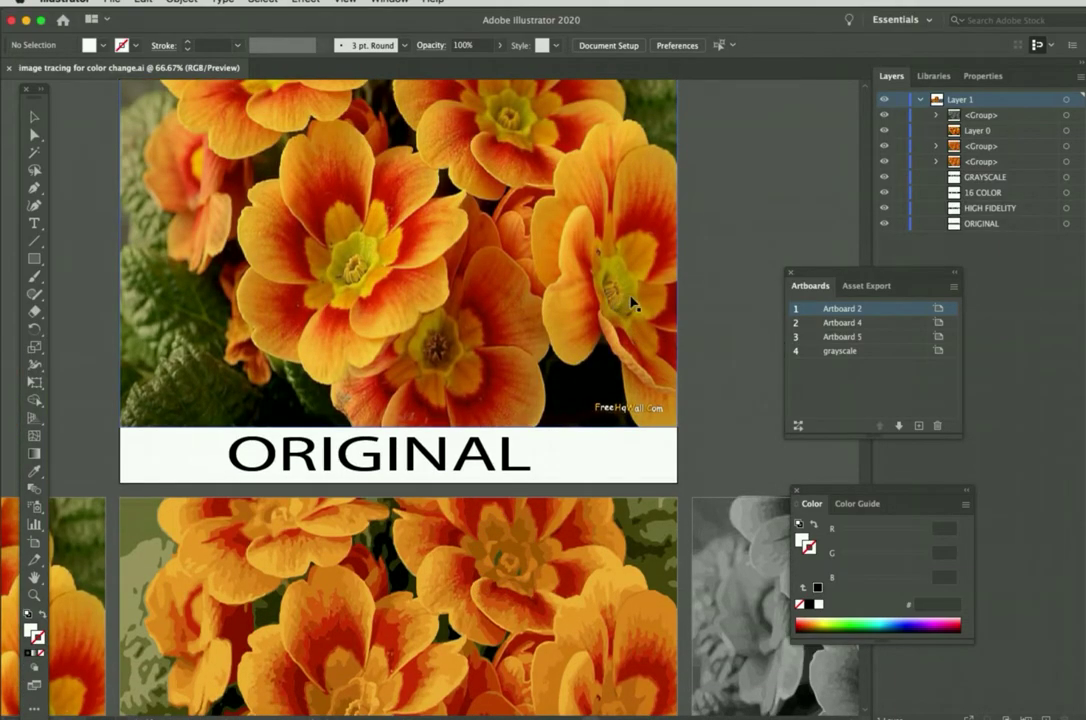
pyautogui.scroll(1, 645, 309)
pyautogui.scroll(1, 645, 309)
pyautogui.scroll(-7, 645, 309)
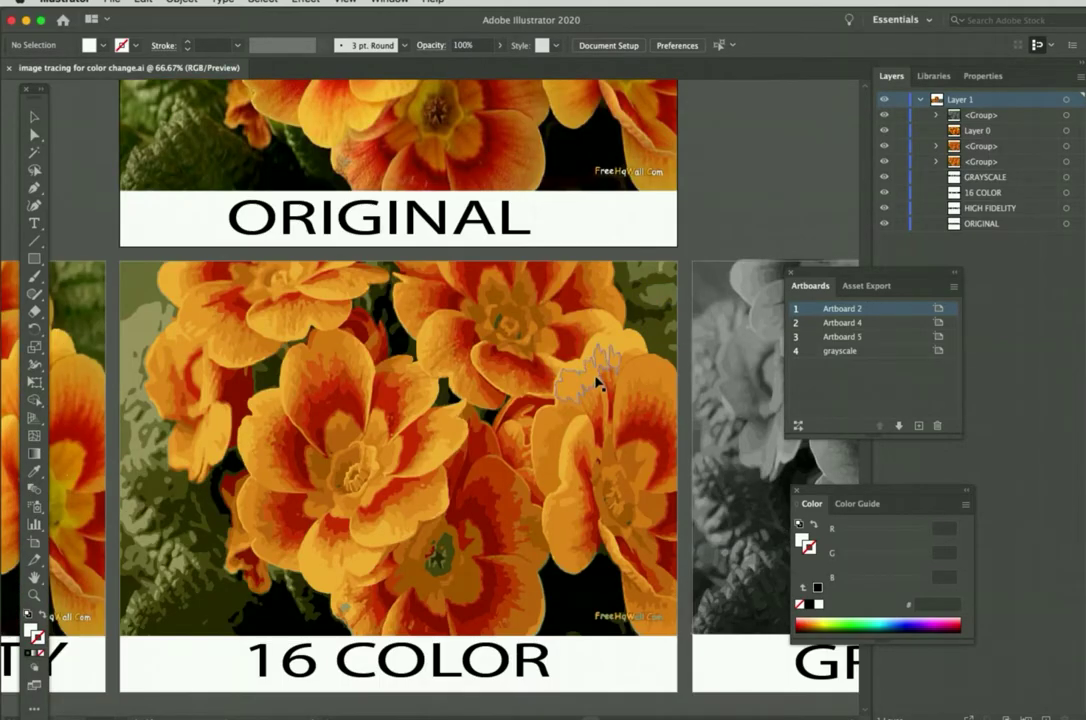
pyautogui.hscroll(5, 600, 365)
pyautogui.hscroll(-7, 606, 381)
pyautogui.hscroll(-10, 597, 382)
pyautogui.scroll(5, 597, 382)
pyautogui.scroll(1, 598, 383)
pyautogui.hscroll(-1, 598, 383)
pyautogui.hscroll(8, 598, 383)
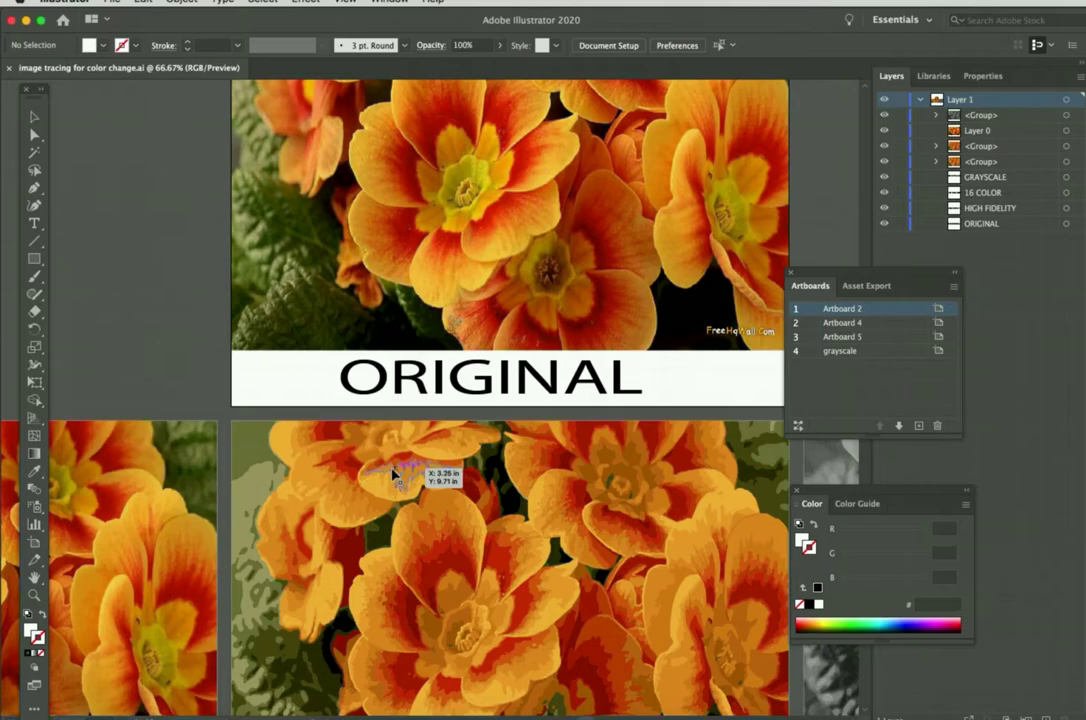
pyautogui.hscroll(18, 497, 485)
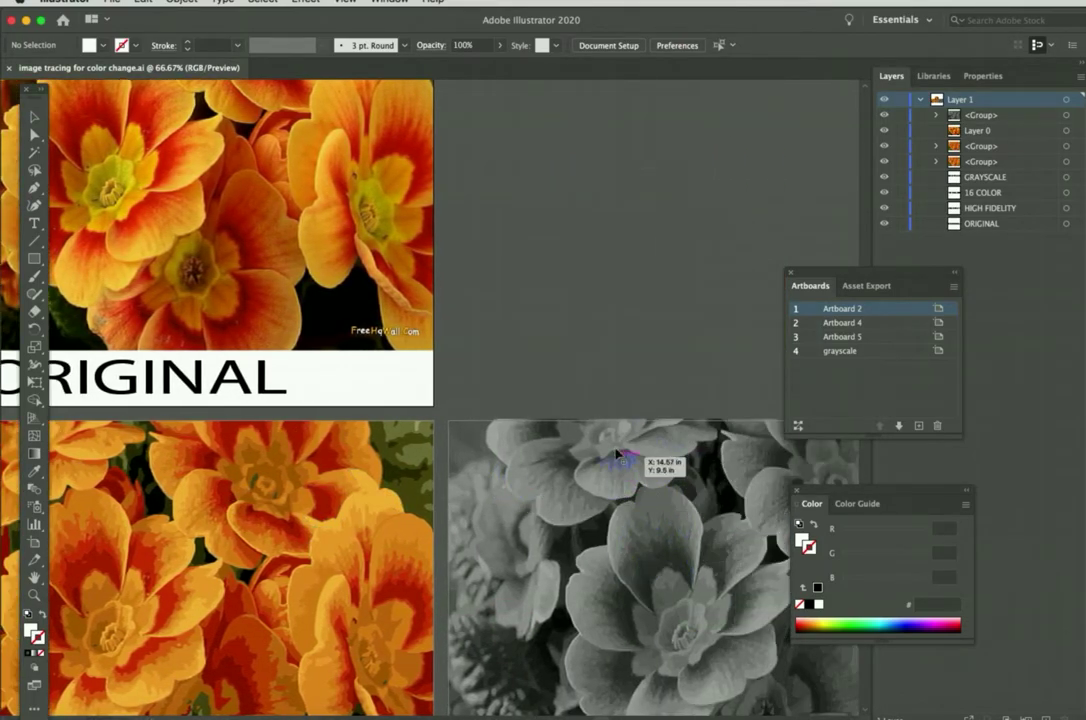
# Step: Zoom back out, then open flower.jpg from Finder's Downloads folder in Illustrator
pyautogui.press('super+minus')
pyautogui.press('super+minus')
pyautogui.press('super+minus')
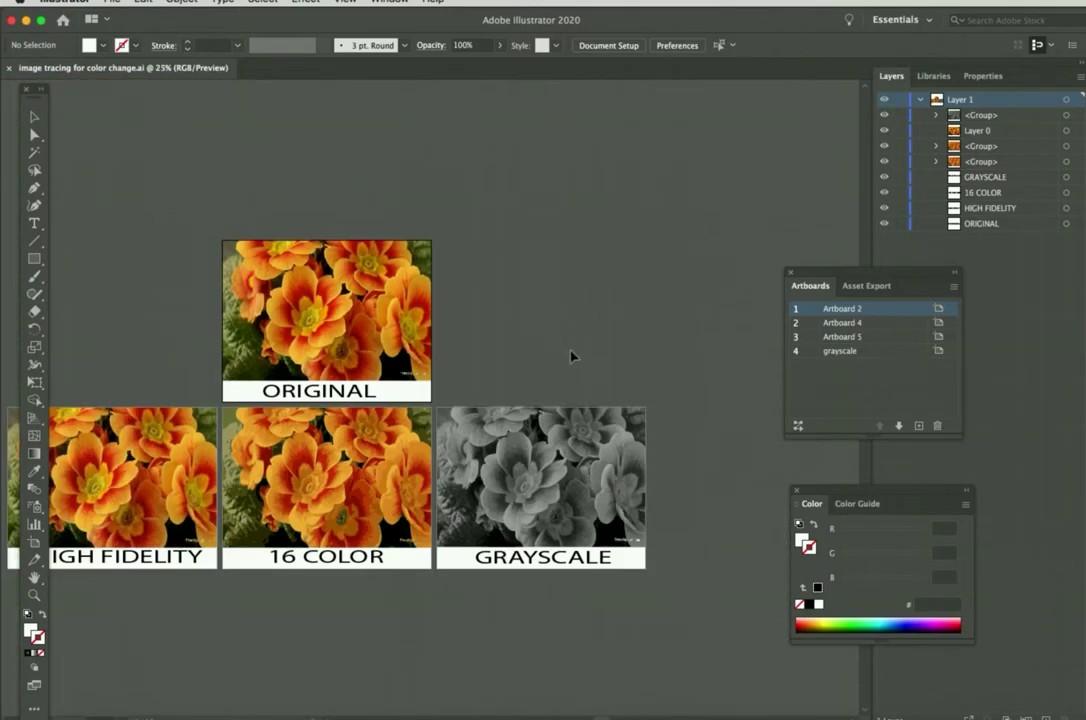
pyautogui.hscroll(-5, 571, 356)
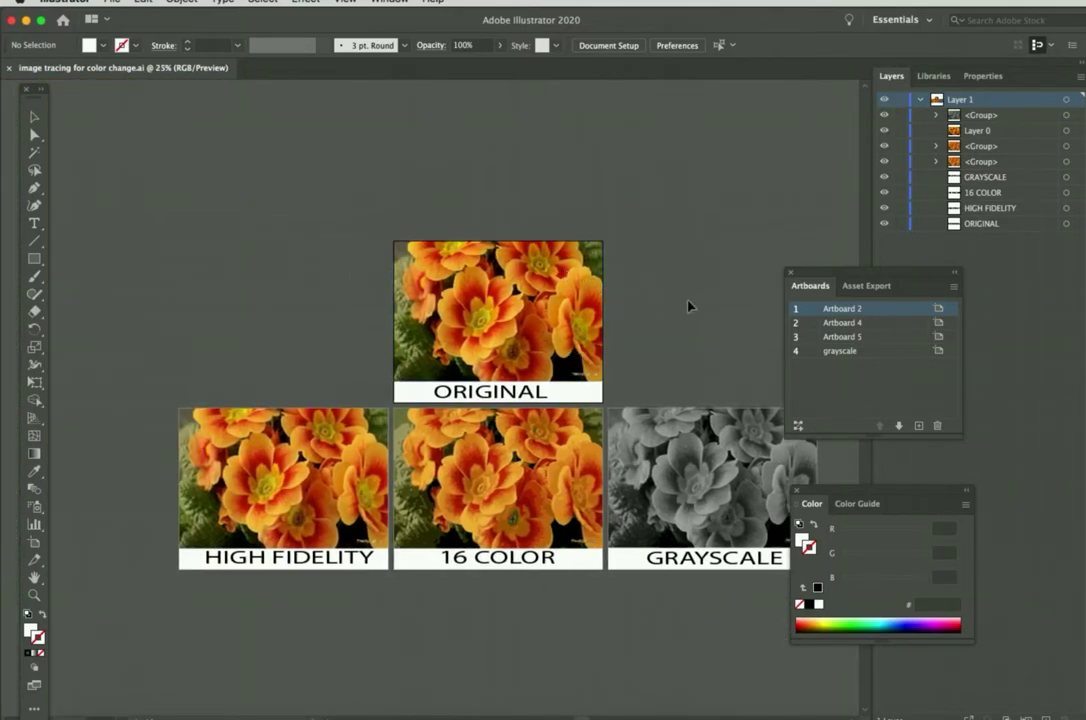
pyautogui.scroll(-3, 690, 304)
pyautogui.hscroll(2, 680, 285)
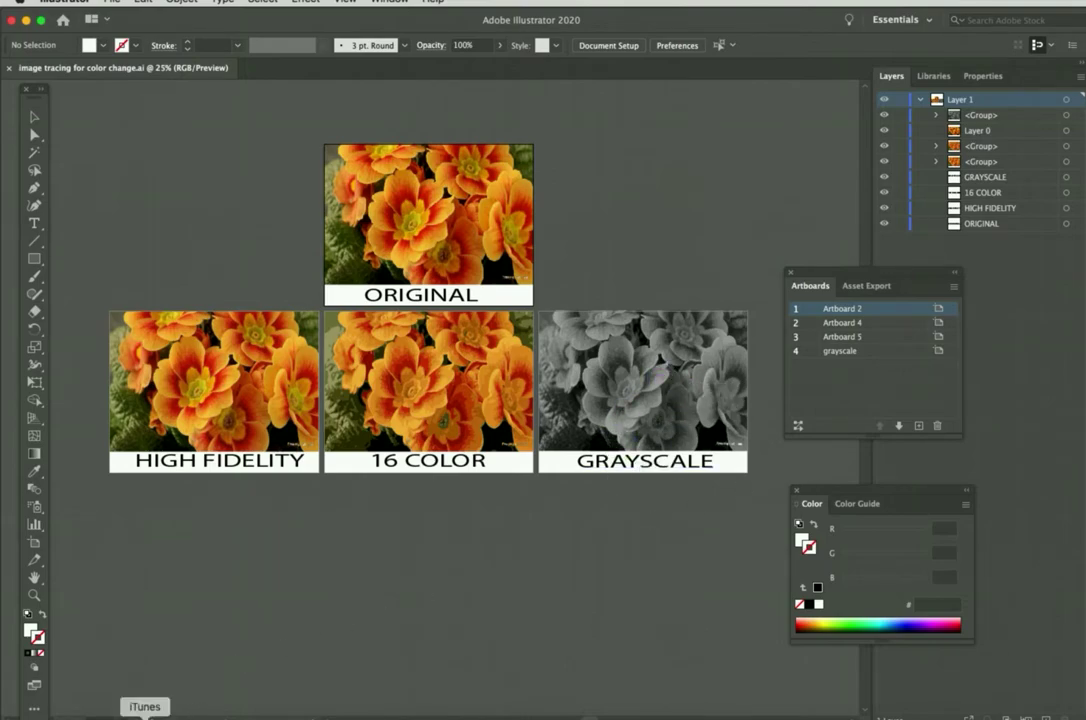
pyautogui.click(92, 714)
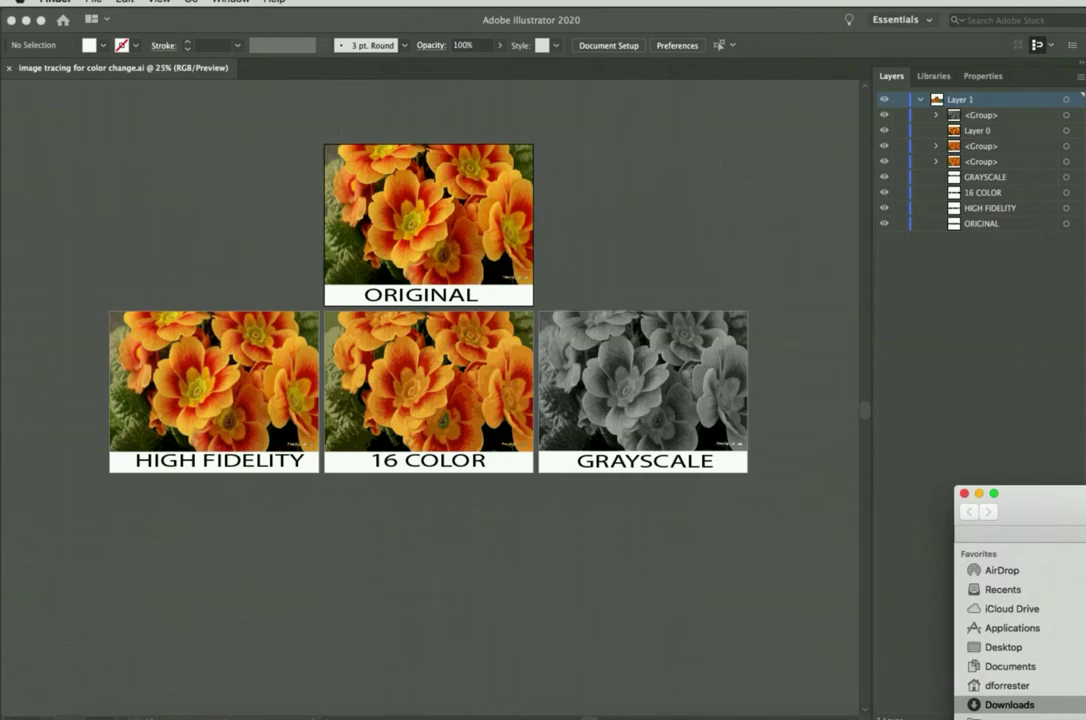
pyautogui.moveTo(1080, 600); pyautogui.dragTo(546, 716)
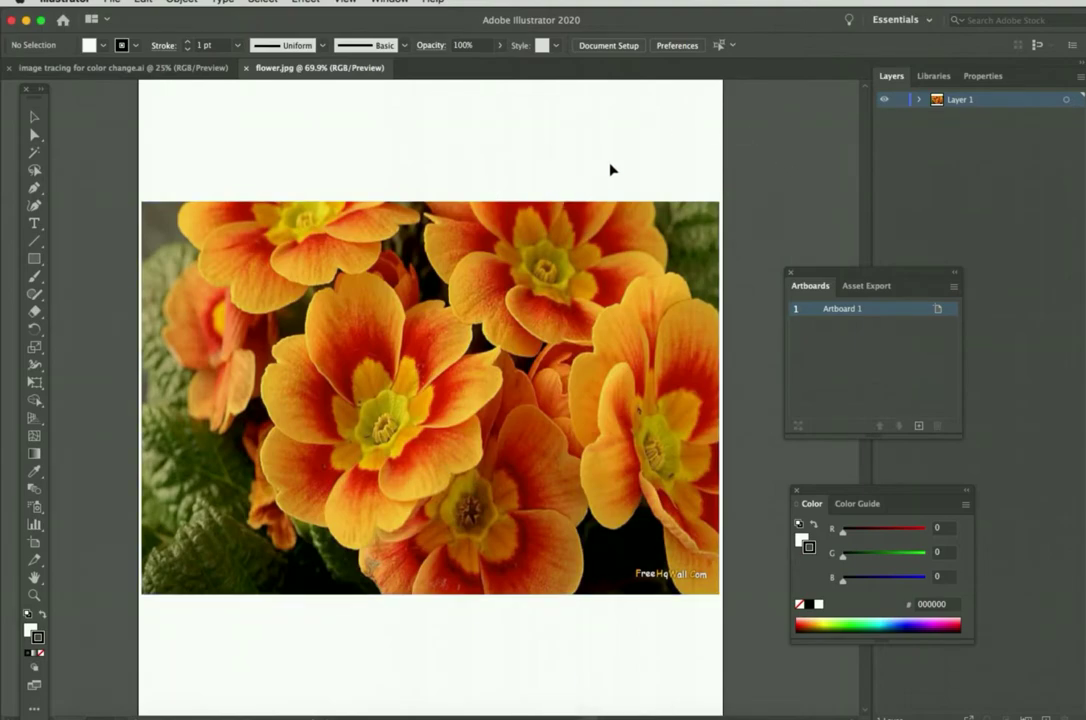
# Step: Trim the flower.jpg artboard to 11 in × 8.6931 in, leaving a white strip below the photo
pyautogui.press('super+minus')
pyautogui.press('super+minus')
pyautogui.press('super+minus')
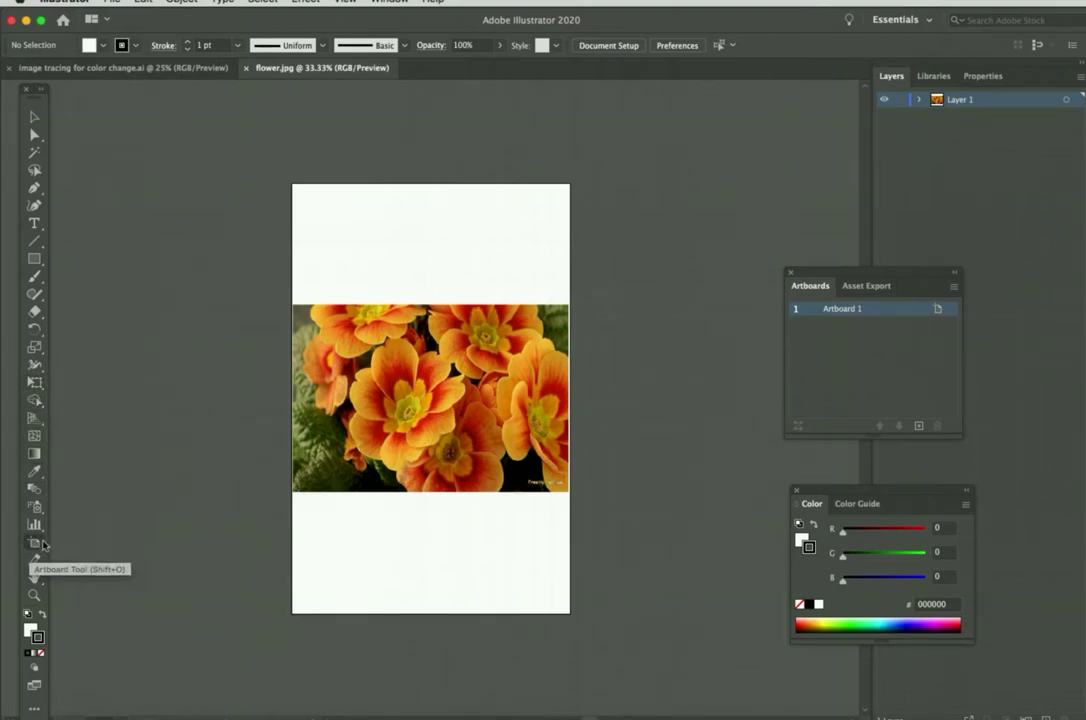
pyautogui.click(34, 542)
pyautogui.moveTo(430, 184); pyautogui.dragTo(428, 305)
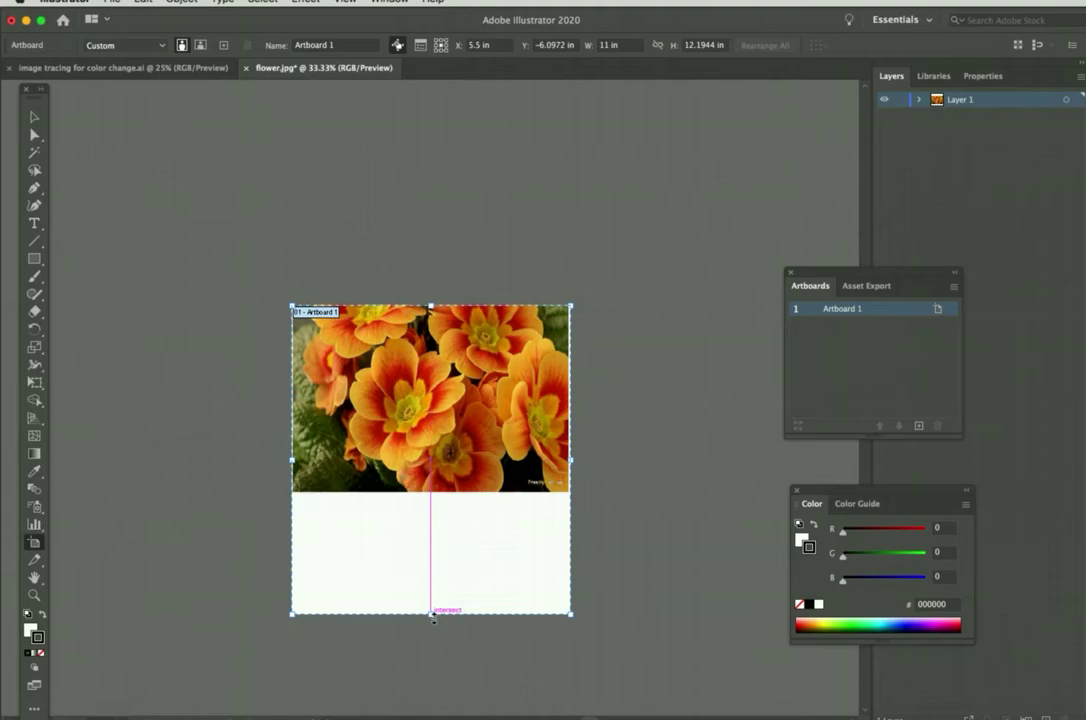
pyautogui.moveTo(431, 614); pyautogui.dragTo(432, 524)
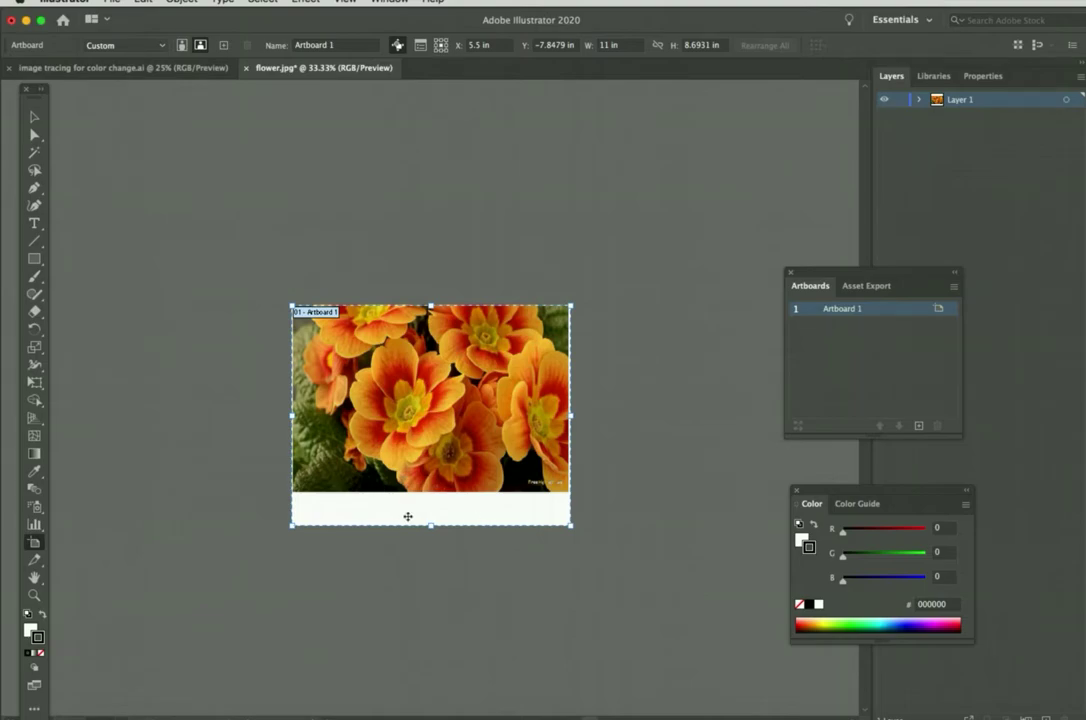
pyautogui.scroll(-5, 408, 516)
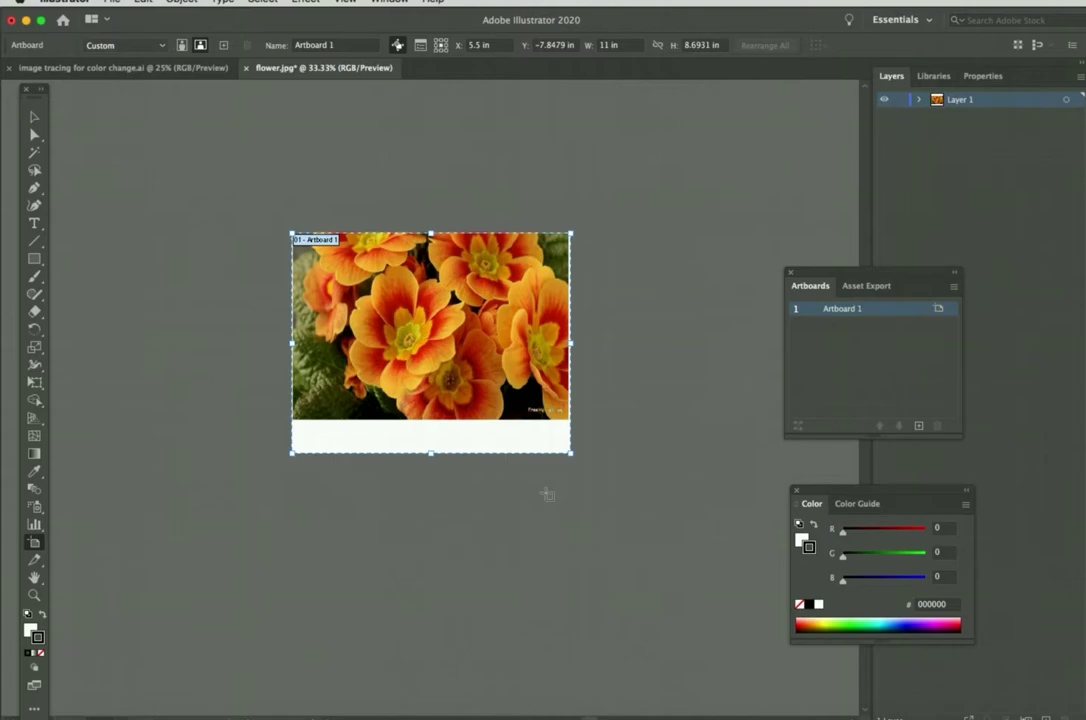
pyautogui.click(34, 116)
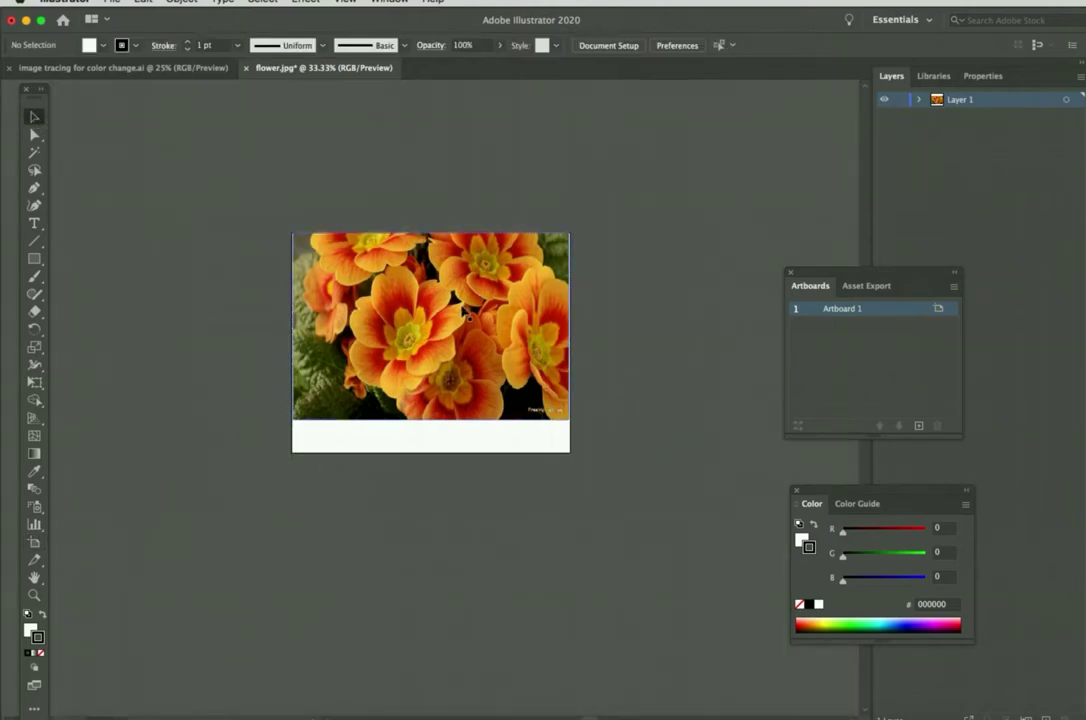
# Step: Reopen the Artboards panel and add three new blank artboards beside the photo's artboard
pyautogui.moveTo(860, 271); pyautogui.dragTo(818, 280)
pyautogui.click(791, 278)
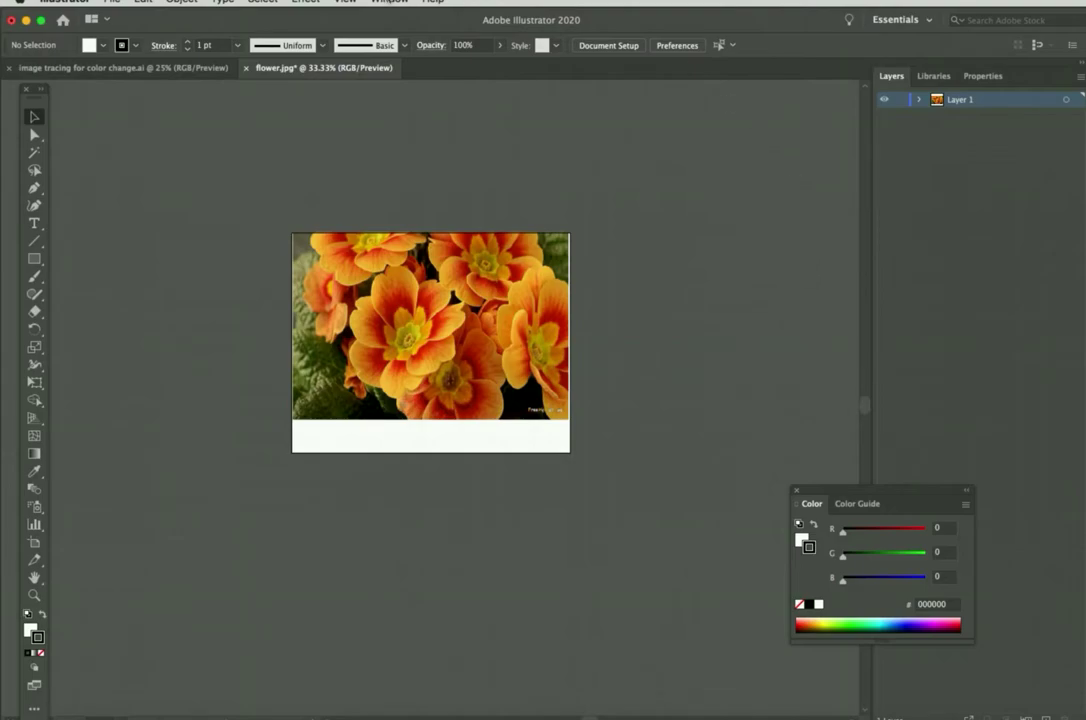
pyautogui.click(389, 2)
pyautogui.click(415, 220)
pyautogui.moveTo(850, 281)
pyautogui.mouseDown()
pyautogui.moveTo(848, 236)
pyautogui.moveTo(842, 280)
pyautogui.mouseUp()
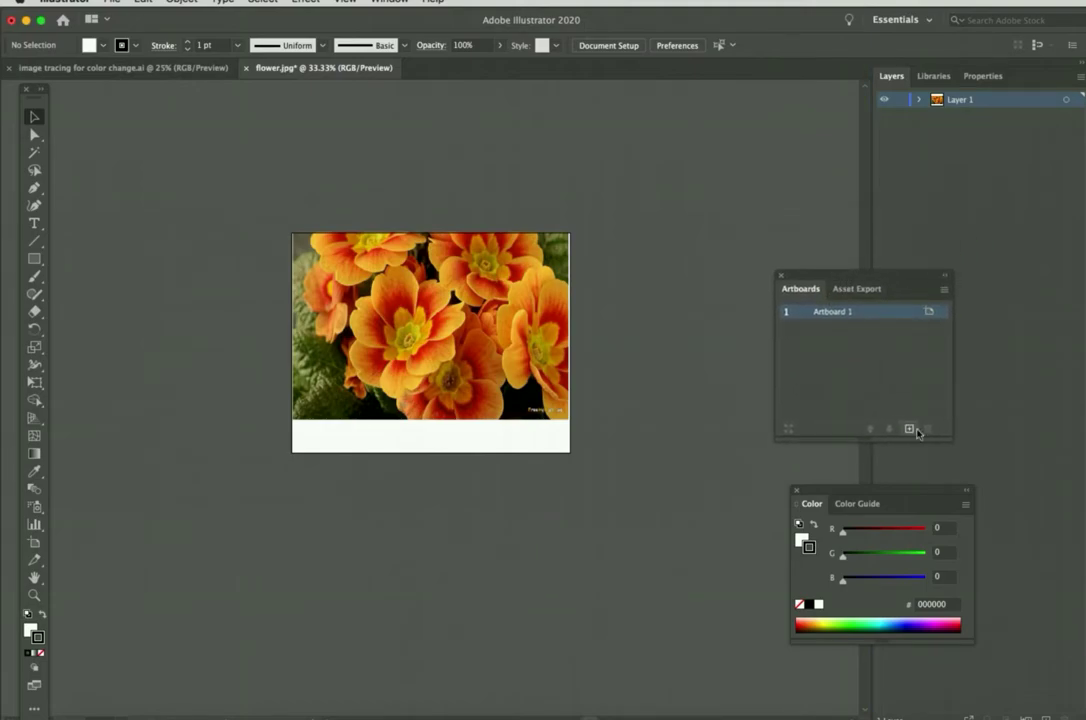
pyautogui.click(910, 430)
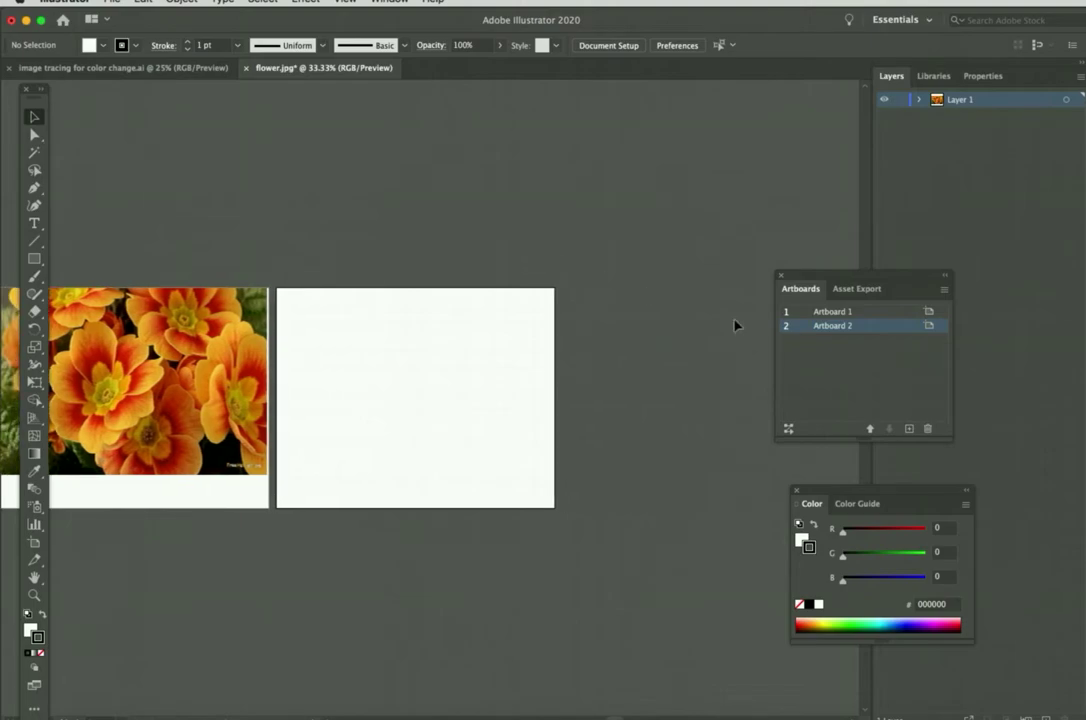
pyautogui.click(909, 430)
pyautogui.click(909, 430)
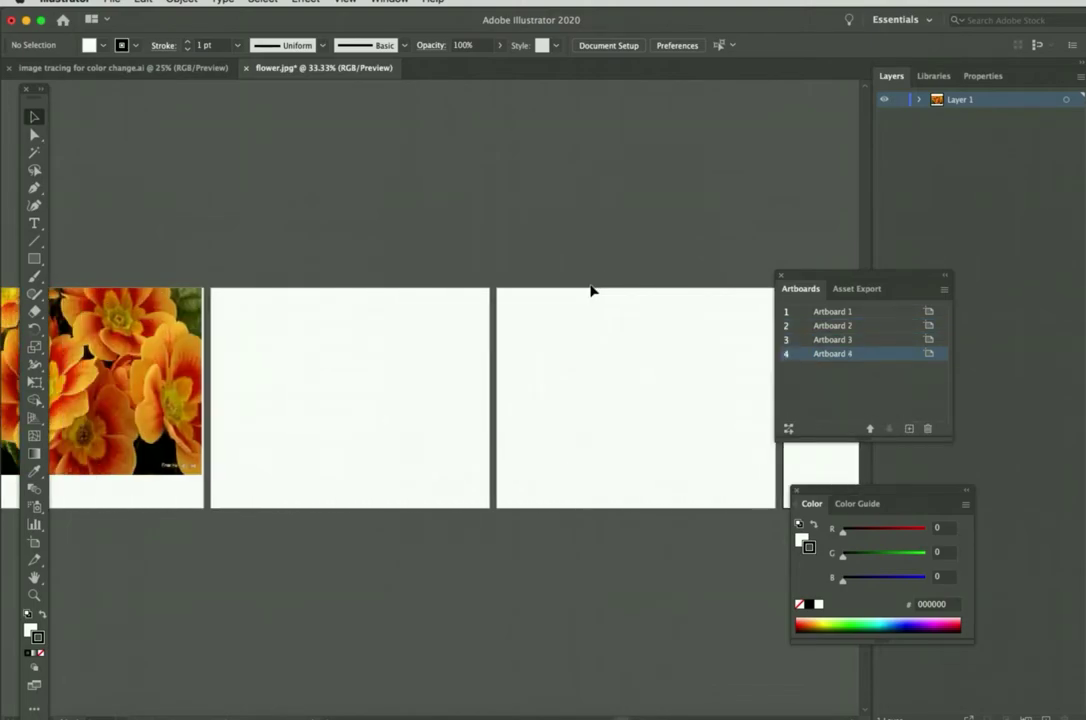
pyautogui.press('super+minus')
pyautogui.press('super+minus')
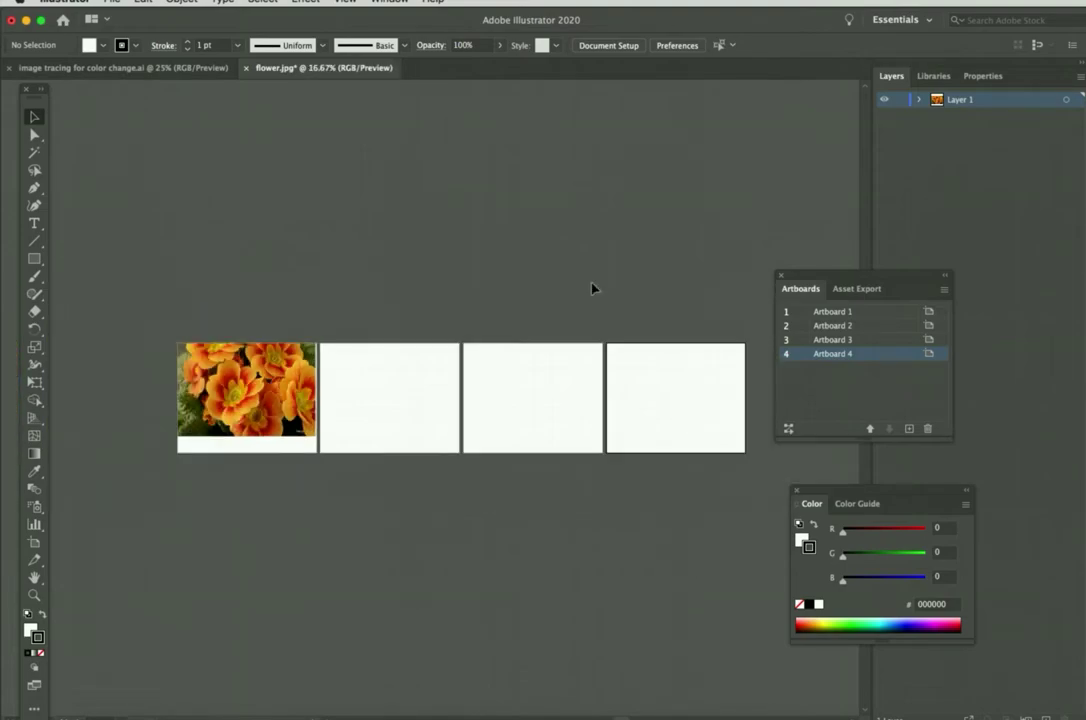
# Step: Move the photo's artboard above the three blank artboards
pyautogui.hscroll(-2, 527, 329)
pyautogui.click(514, 381)
pyautogui.moveTo(514, 381)
pyautogui.mouseDown()
pyautogui.moveTo(429, 494)
pyautogui.moveTo(510, 377)
pyautogui.mouseUp()
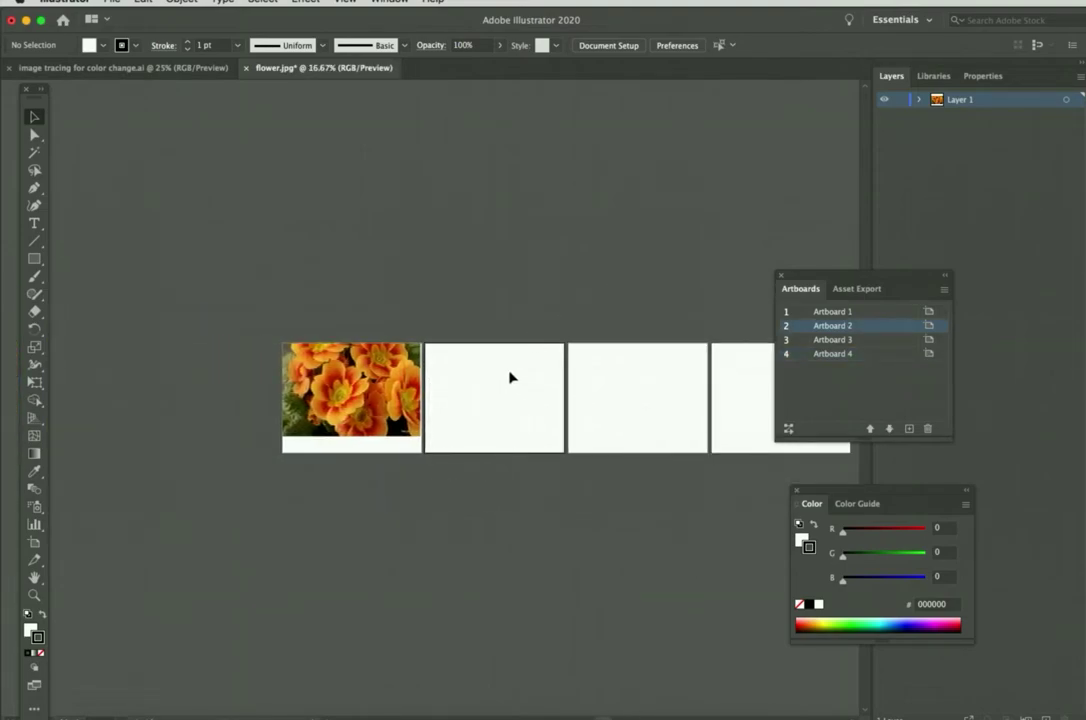
pyautogui.click(34, 542)
pyautogui.click(377, 445)
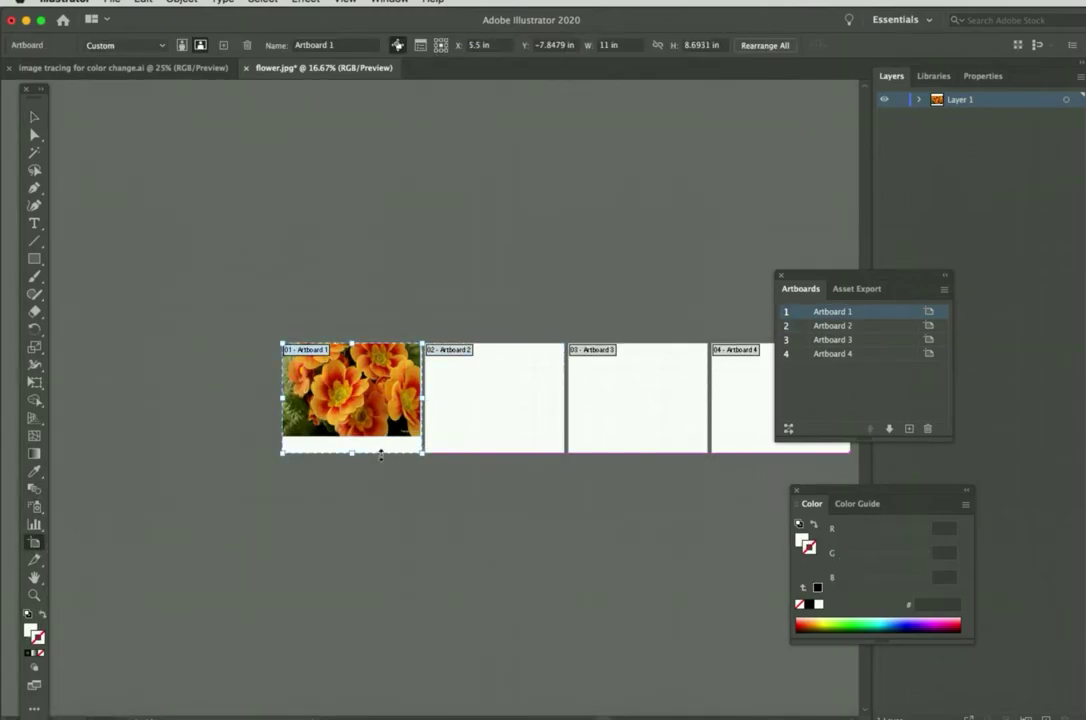
pyautogui.moveTo(363, 449); pyautogui.dragTo(649, 305)
pyautogui.hscroll(5, 722, 247)
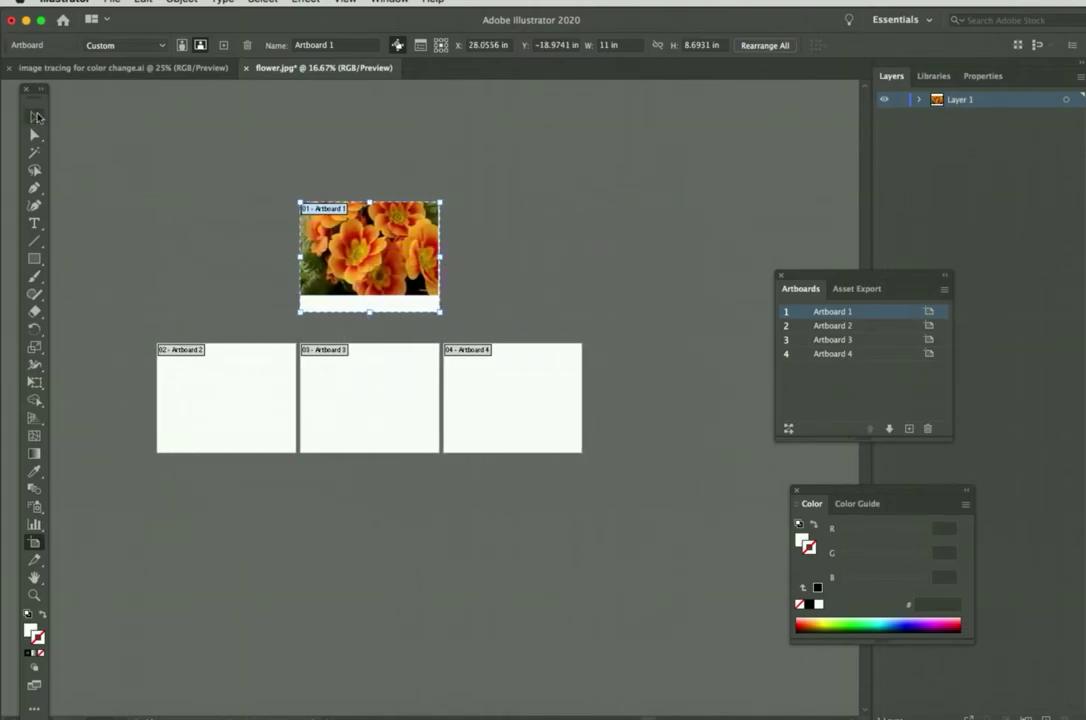
pyautogui.click(34, 116)
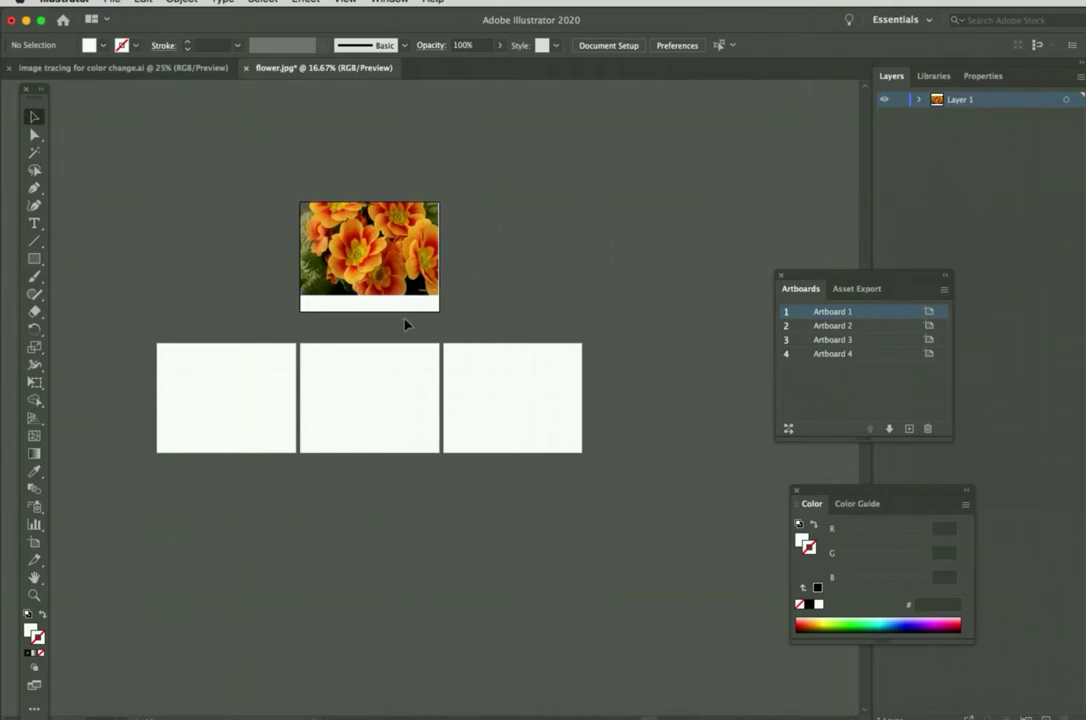
# Step: Rename Artboard 1 to 'original' and zoom out to see all four artboards
pyautogui.doubleClick(866, 312)
pyautogui.write('original')
pyautogui.press('Return')
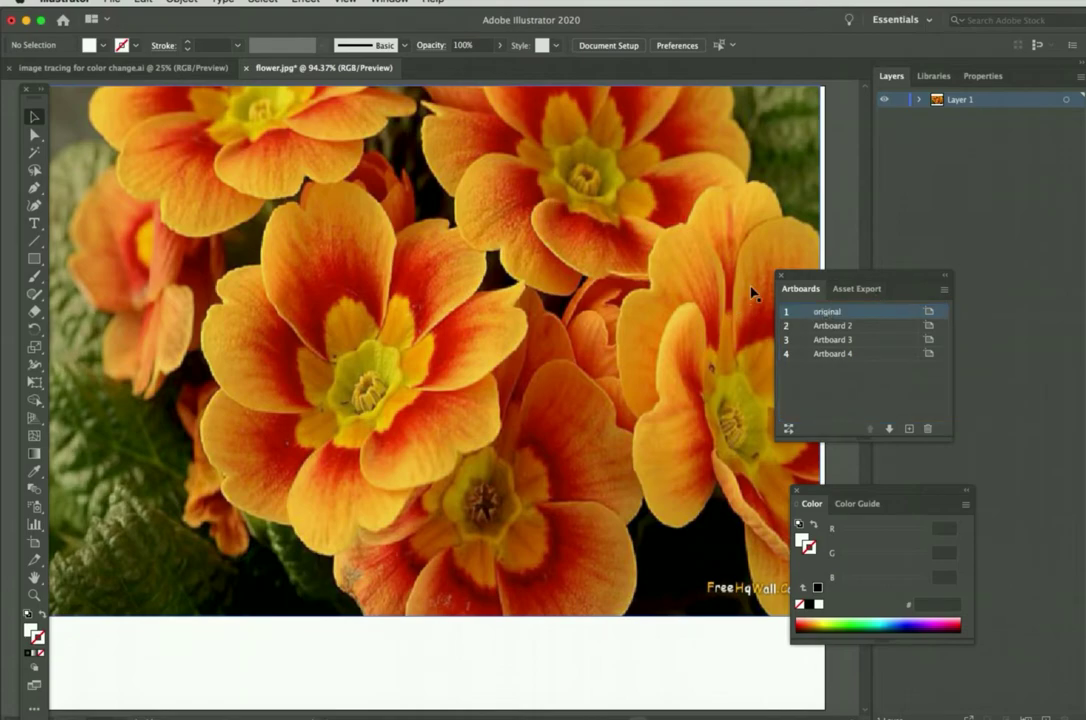
pyautogui.press('super+0')
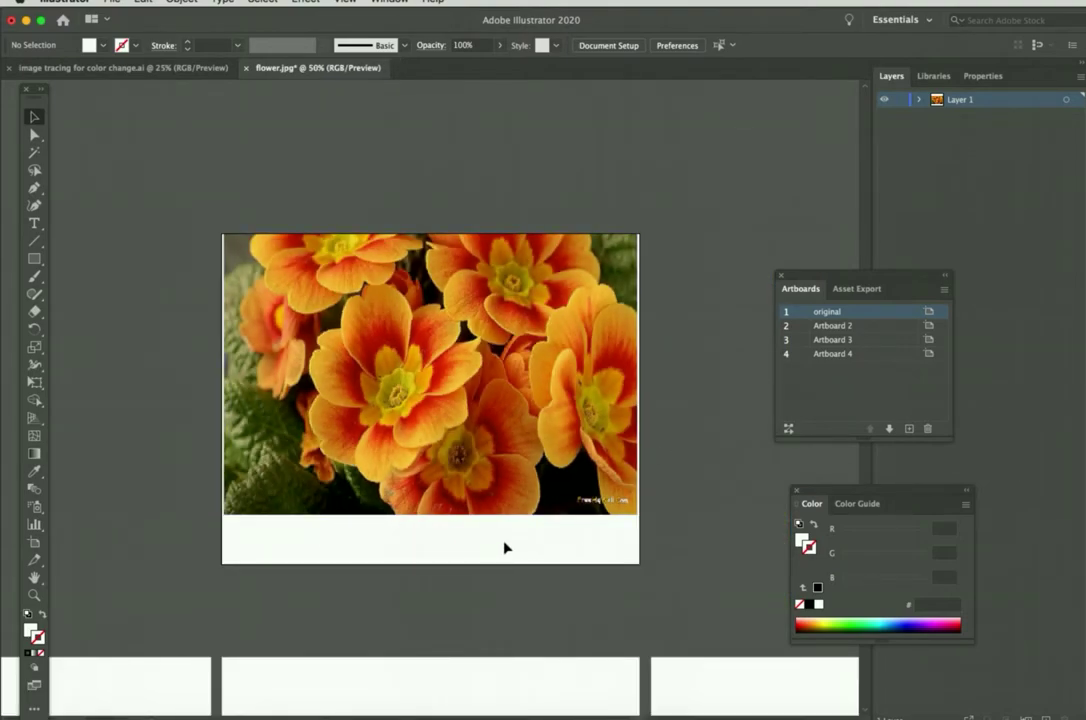
pyautogui.press('super+minus')
pyautogui.press('super+minus')
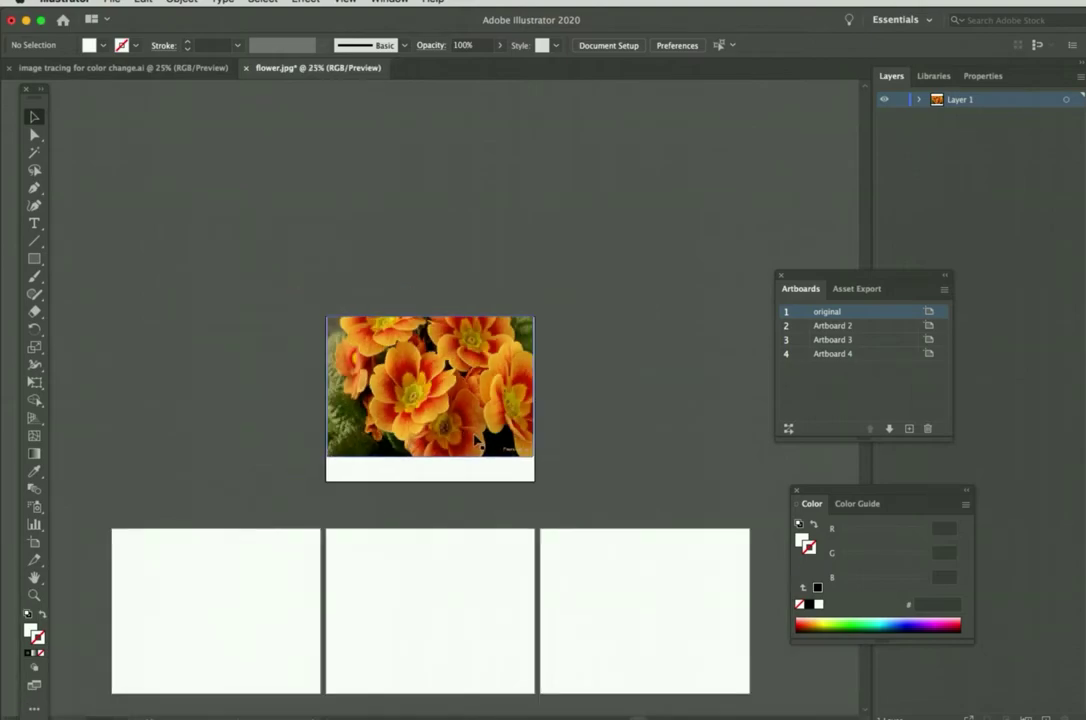
pyautogui.scroll(-5, 452, 426)
# Step: Select the flower photo and use Paste on All Artboards to copy it onto every artboard
pyautogui.click(392, 182)
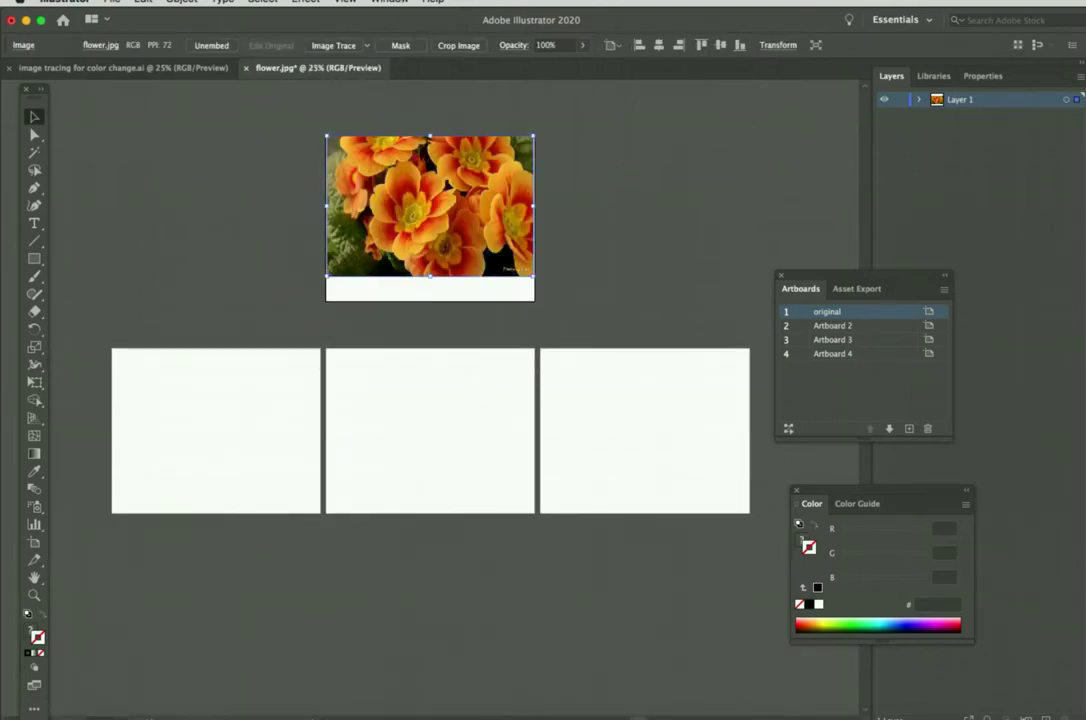
pyautogui.click(143, 1)
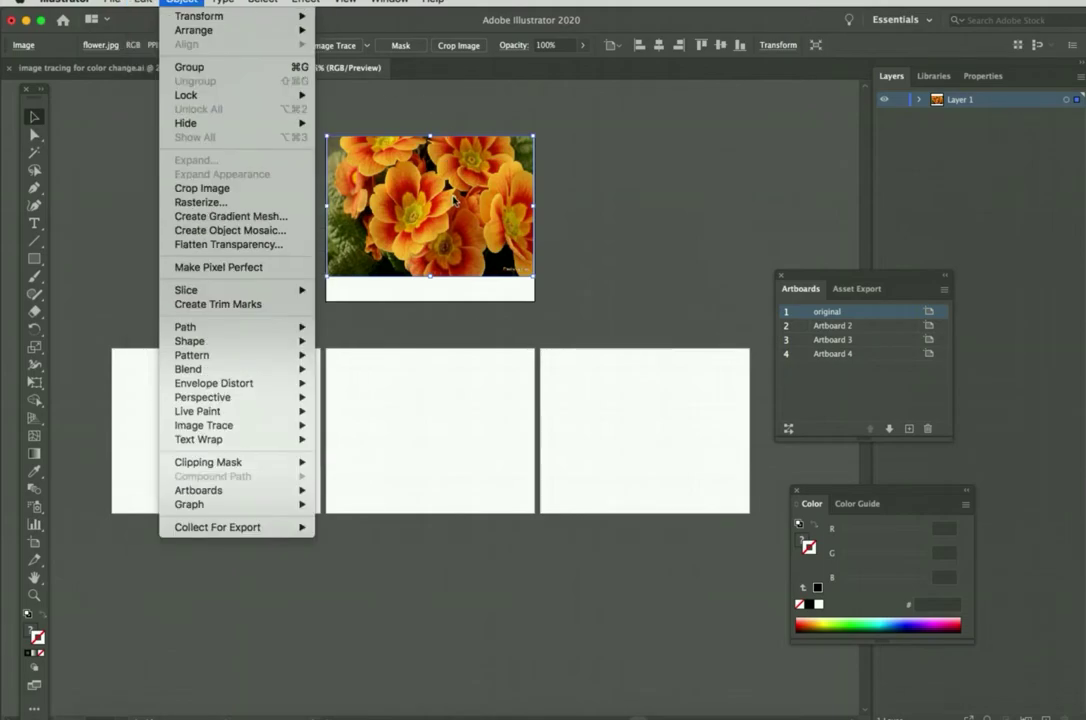
pyautogui.click(618, 183)
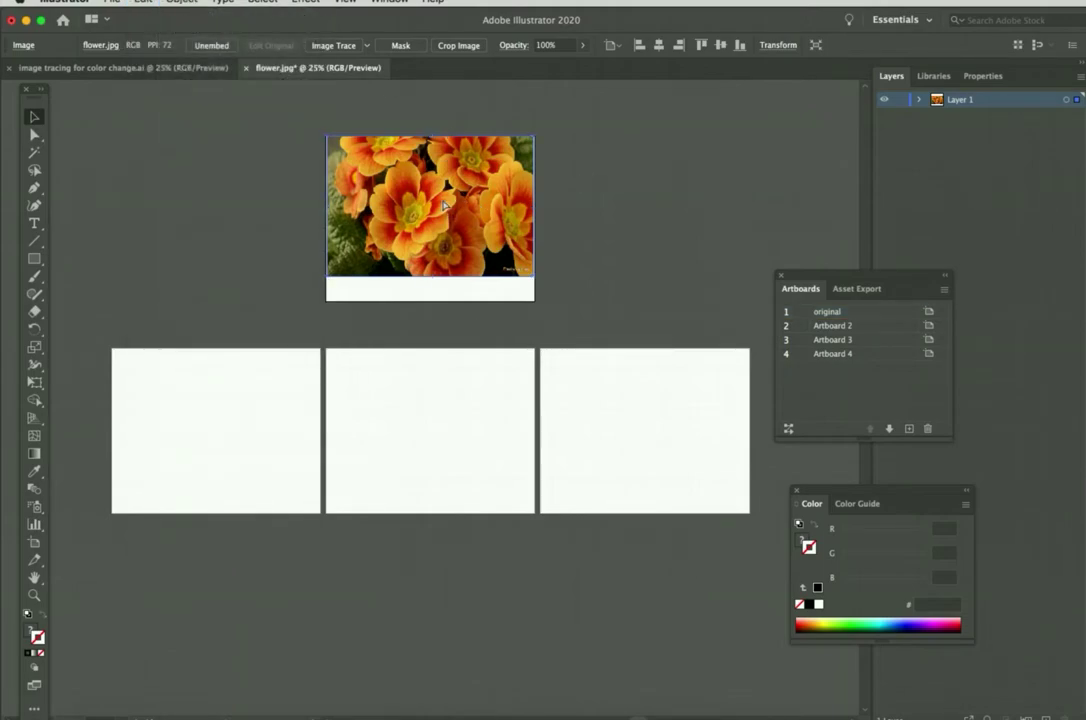
pyautogui.click(143, 1)
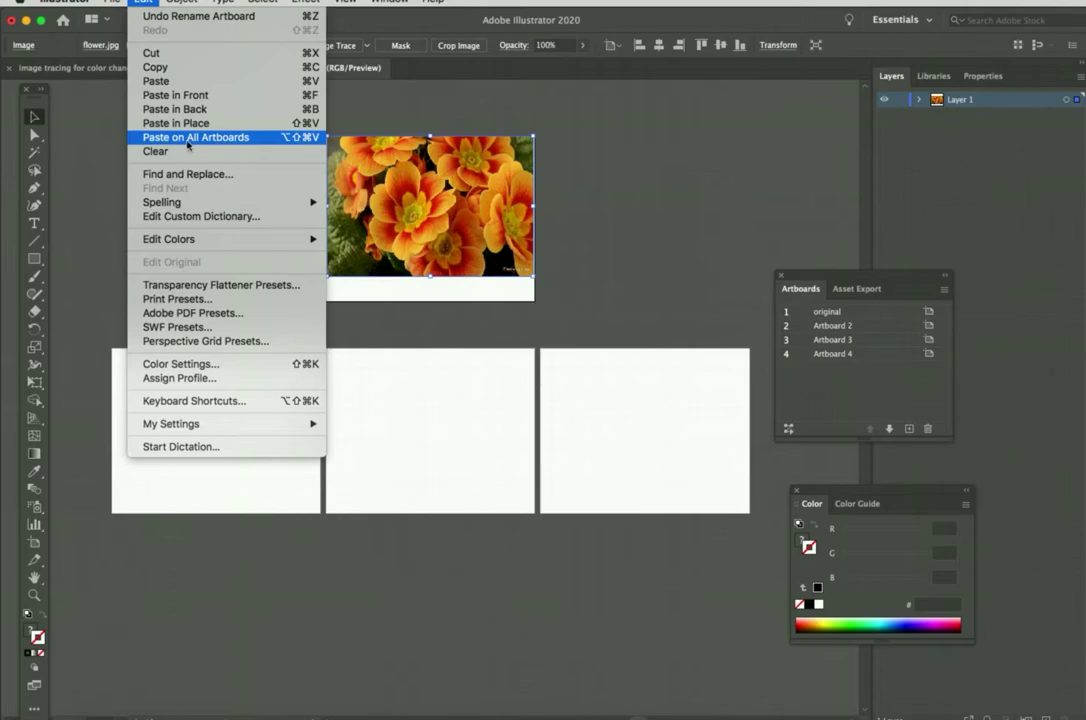
pyautogui.click(188, 137)
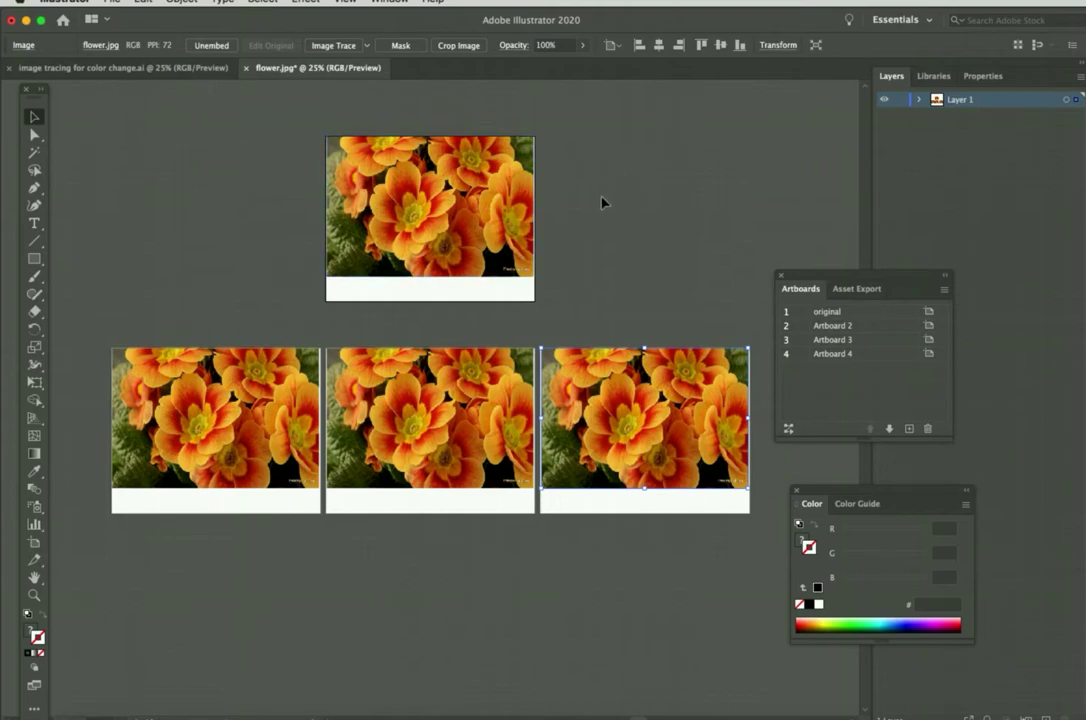
# Step: Deselect everything, then select the flower copy on the second artboard
pyautogui.hscroll(2, 590, 215)
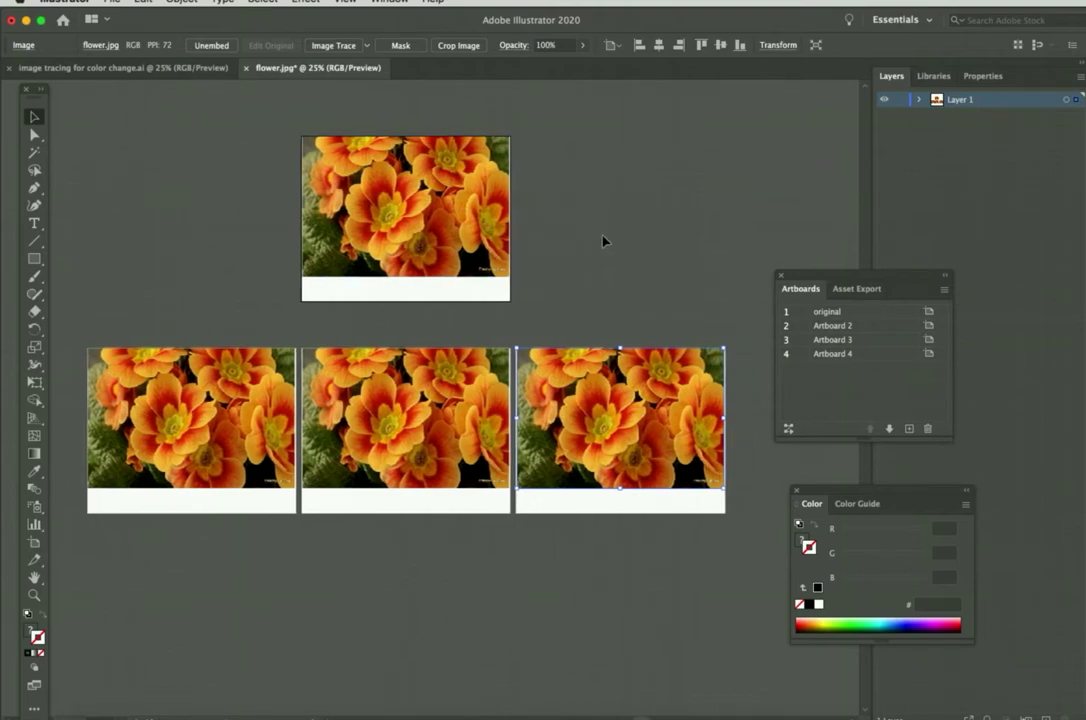
pyautogui.click(731, 256)
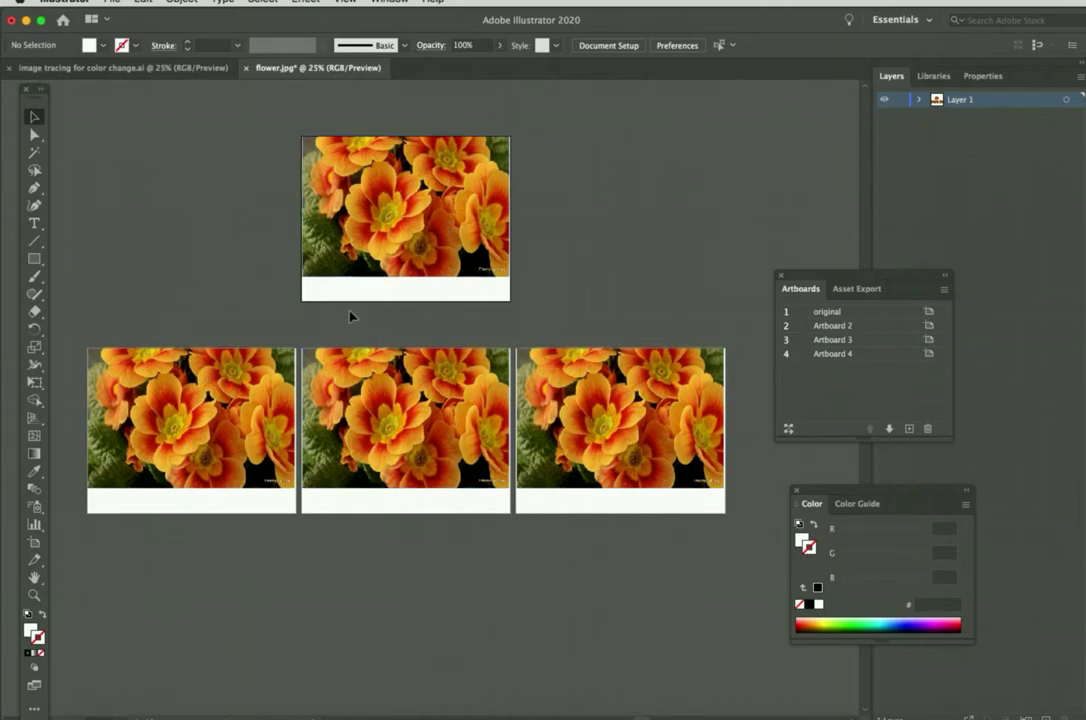
pyautogui.click(278, 374)
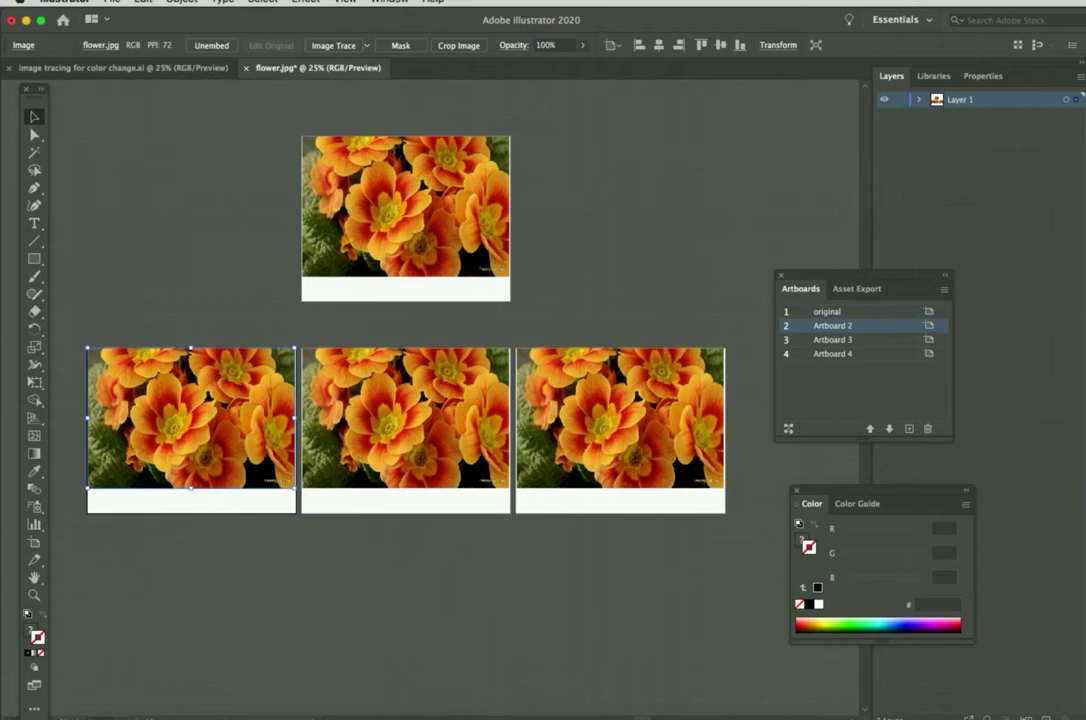
pyautogui.click(390, 1)
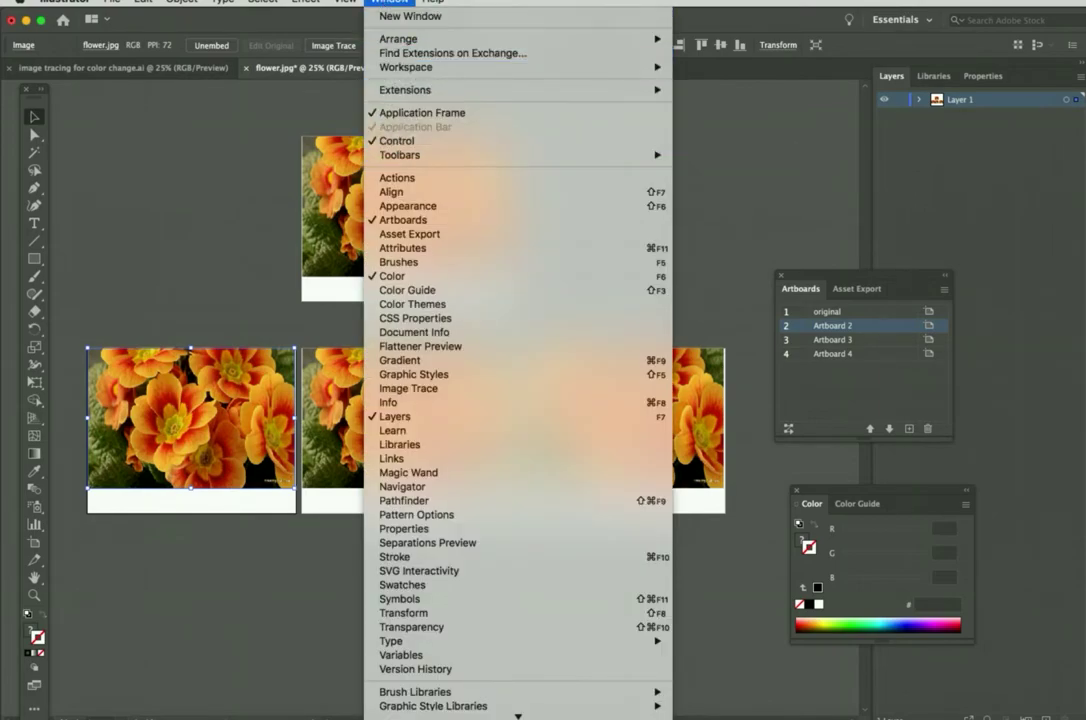
# Step: Open the Image Trace panel, expand its Advanced options, and position it beside the canvas
pyautogui.click(735, 128)
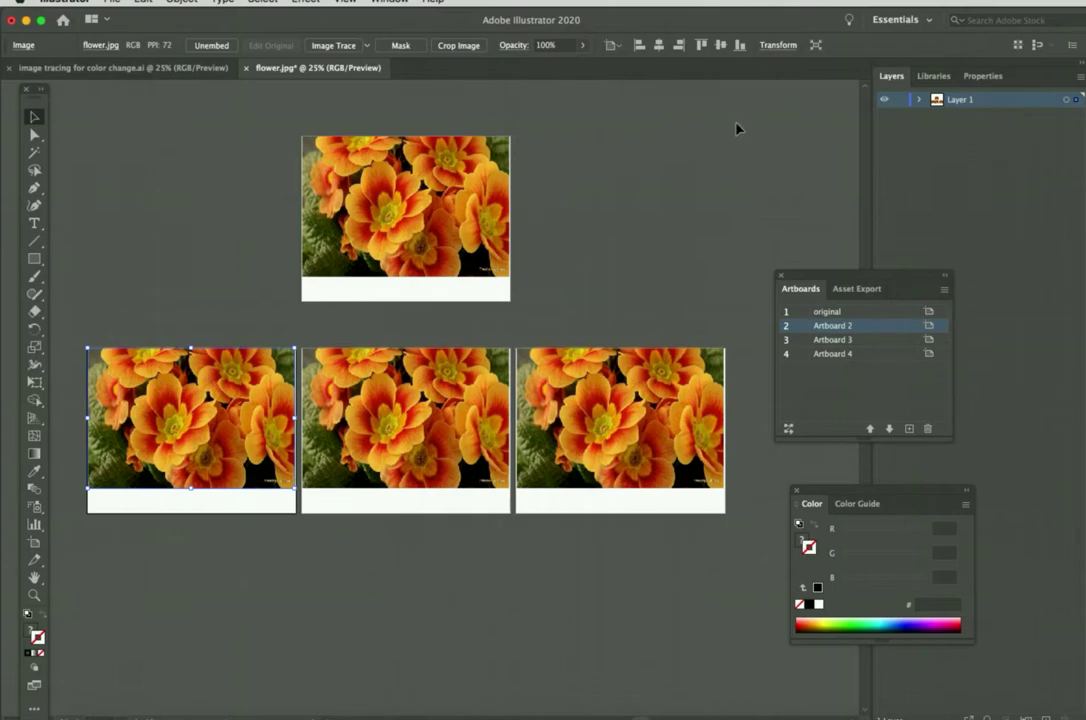
pyautogui.click(388, 2)
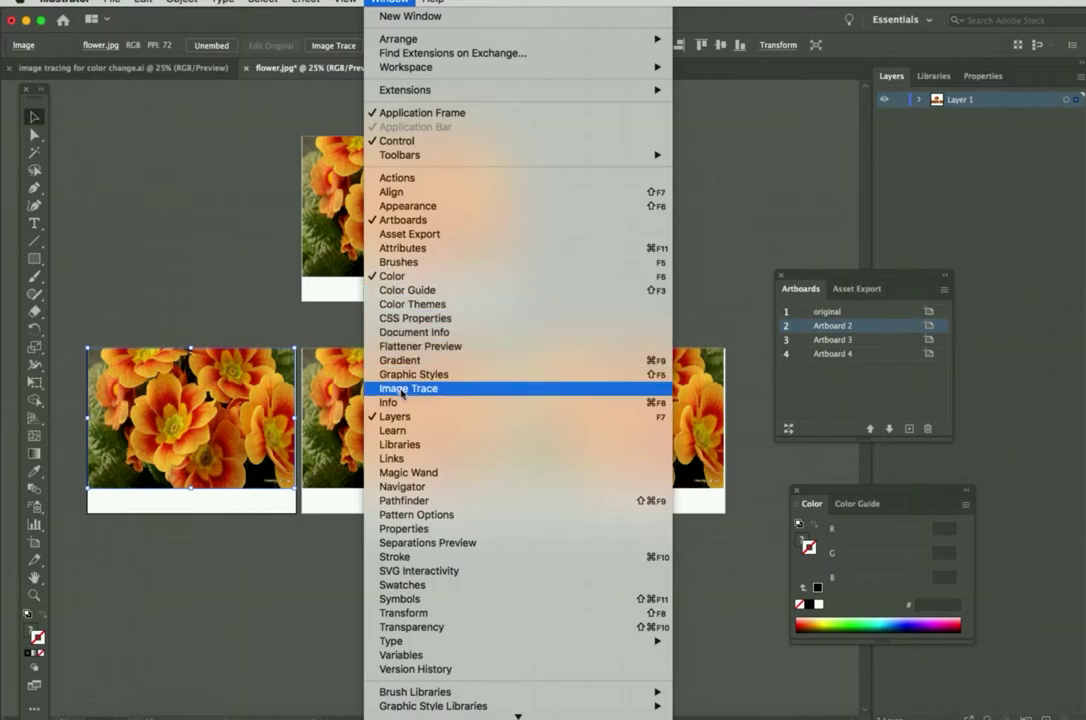
pyautogui.click(403, 389)
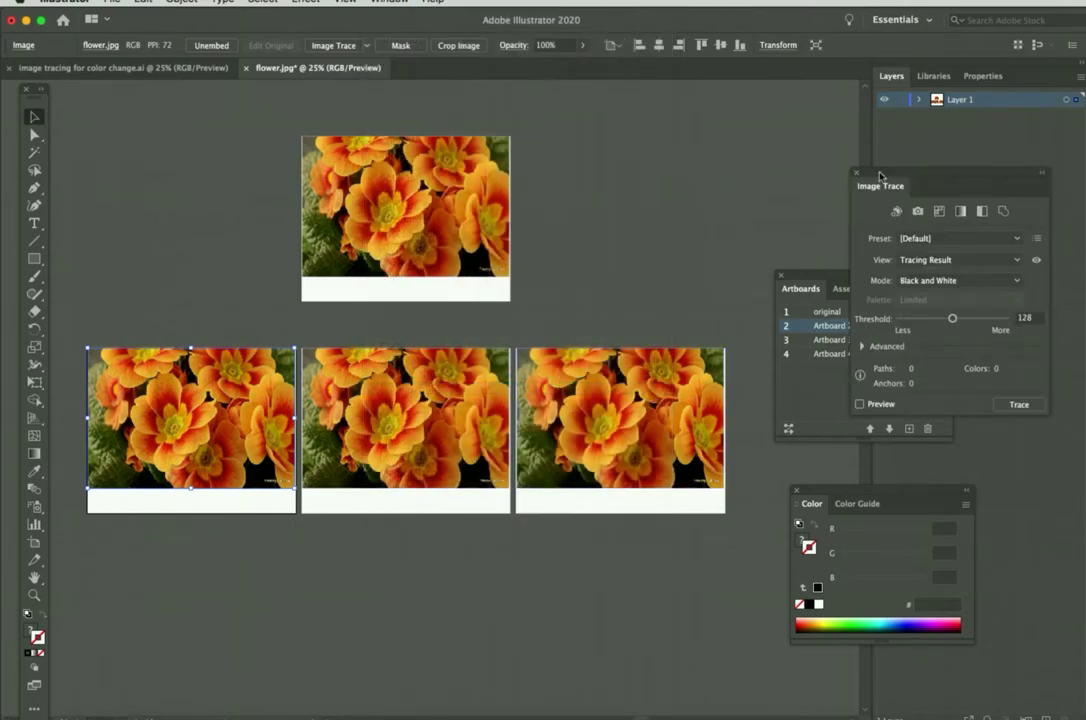
pyautogui.moveTo(852, 168)
pyautogui.mouseDown()
pyautogui.moveTo(806, 168)
pyautogui.moveTo(722, 137)
pyautogui.mouseUp()
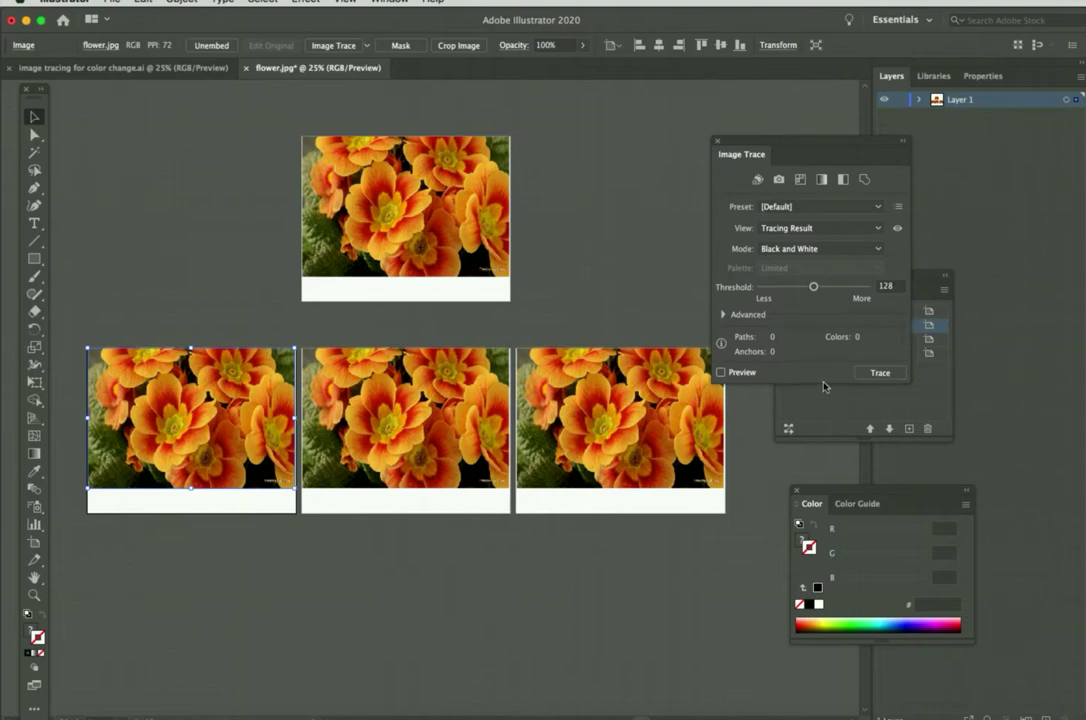
pyautogui.click(723, 314)
pyautogui.moveTo(809, 146)
pyautogui.mouseDown()
pyautogui.moveTo(904, 220)
pyautogui.moveTo(873, 241)
pyautogui.mouseUp()
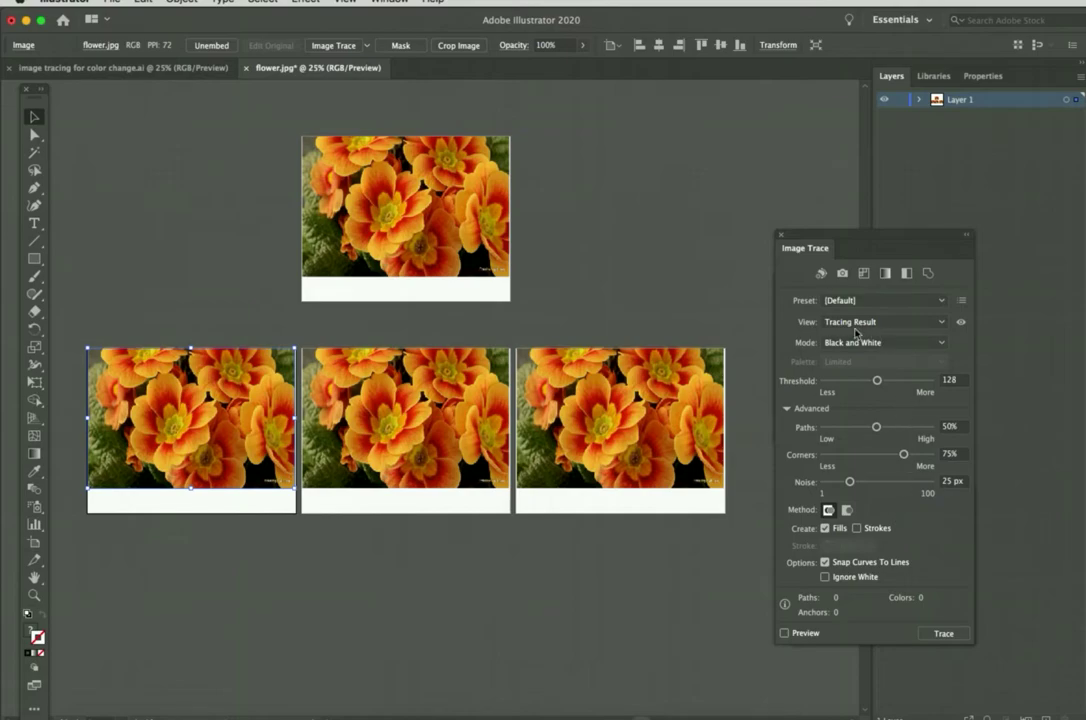
# Step: Preview a Black and White trace with the [Default] preset, giving 120 paths and 2 colours
pyautogui.click(942, 301)
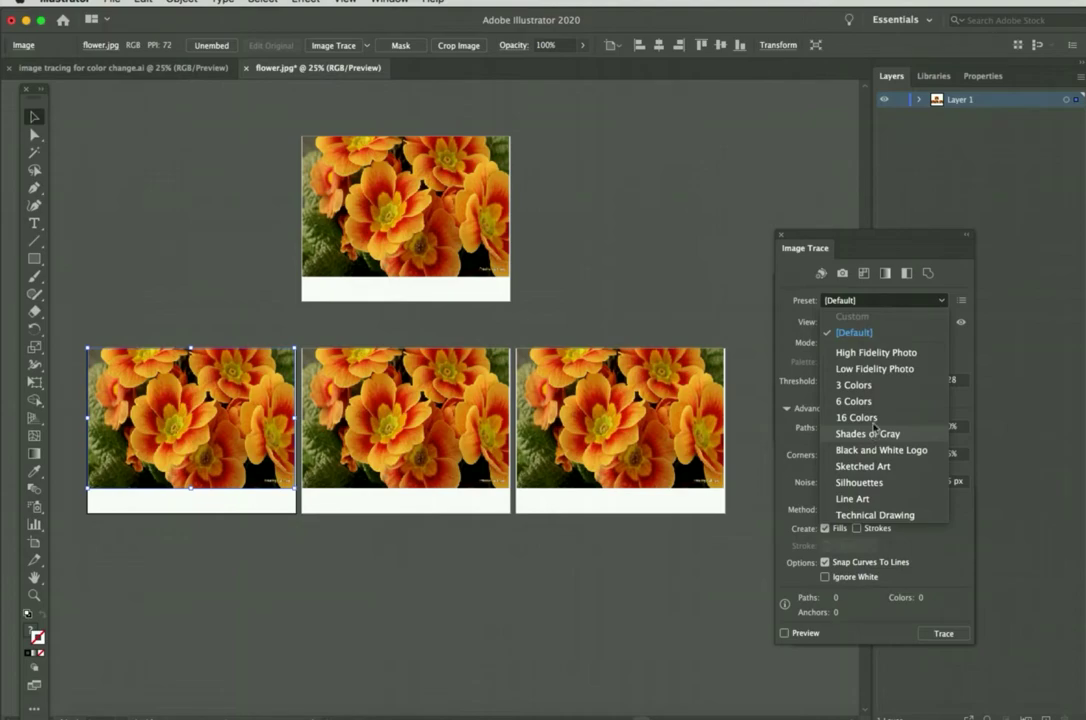
pyautogui.click(877, 247)
pyautogui.click(910, 345)
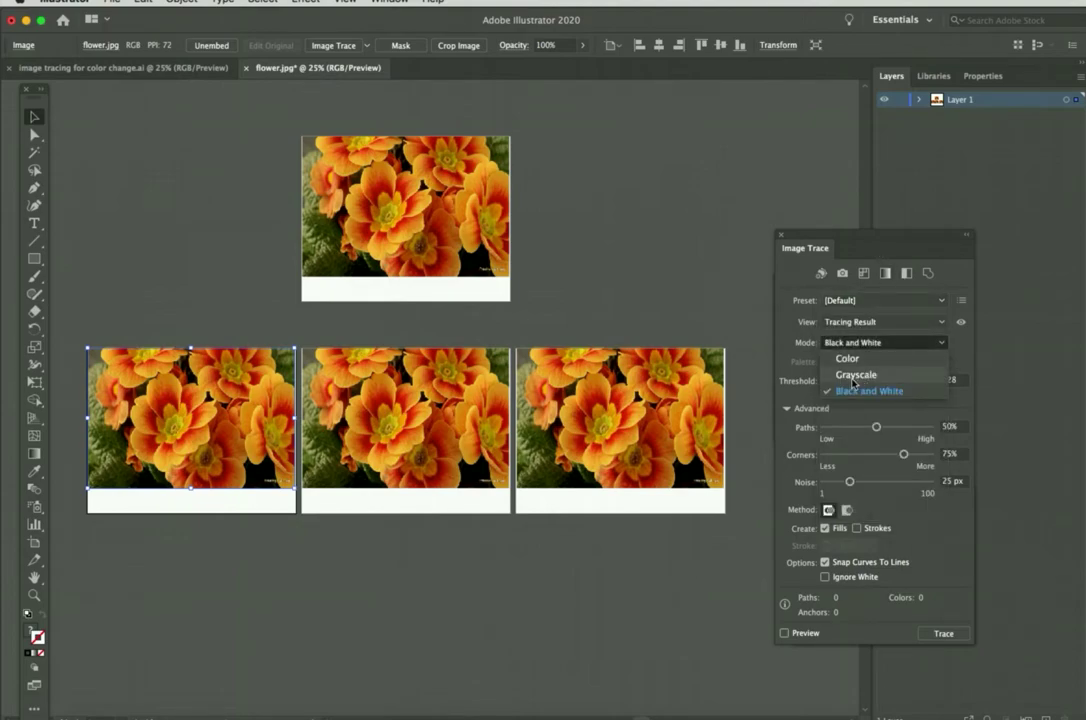
pyautogui.click(868, 242)
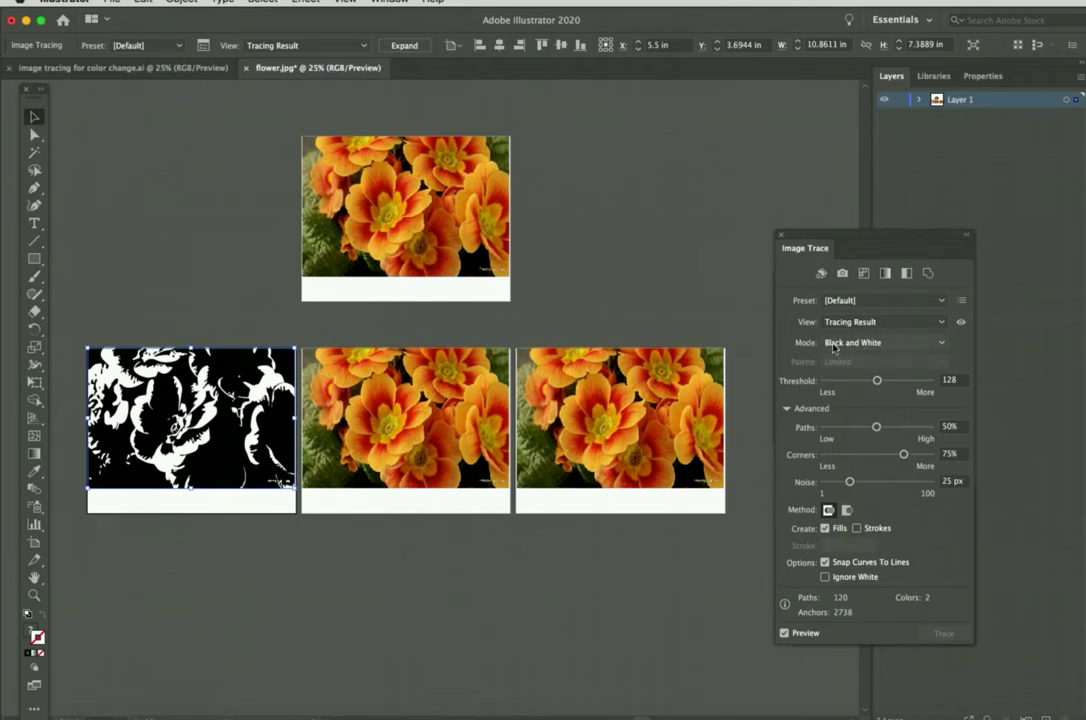
# Step: Switch the trace mode to Grayscale, then apply the High Fidelity Photo preset (8815 paths)
pyautogui.click(848, 346)
pyautogui.click(866, 377)
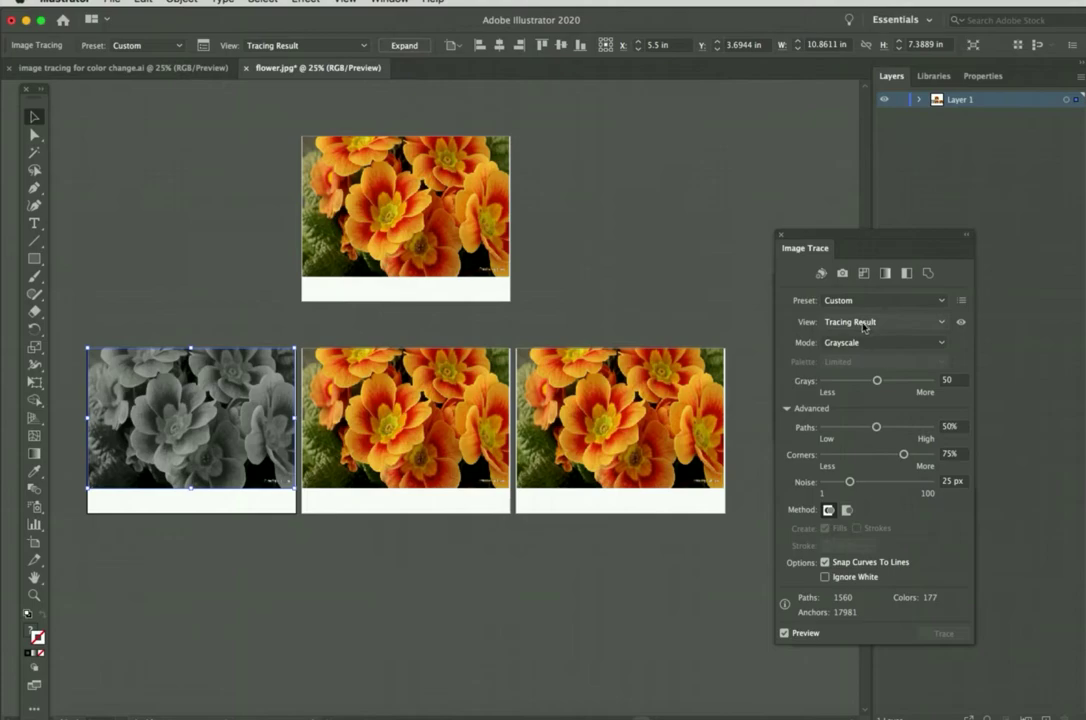
pyautogui.click(873, 302)
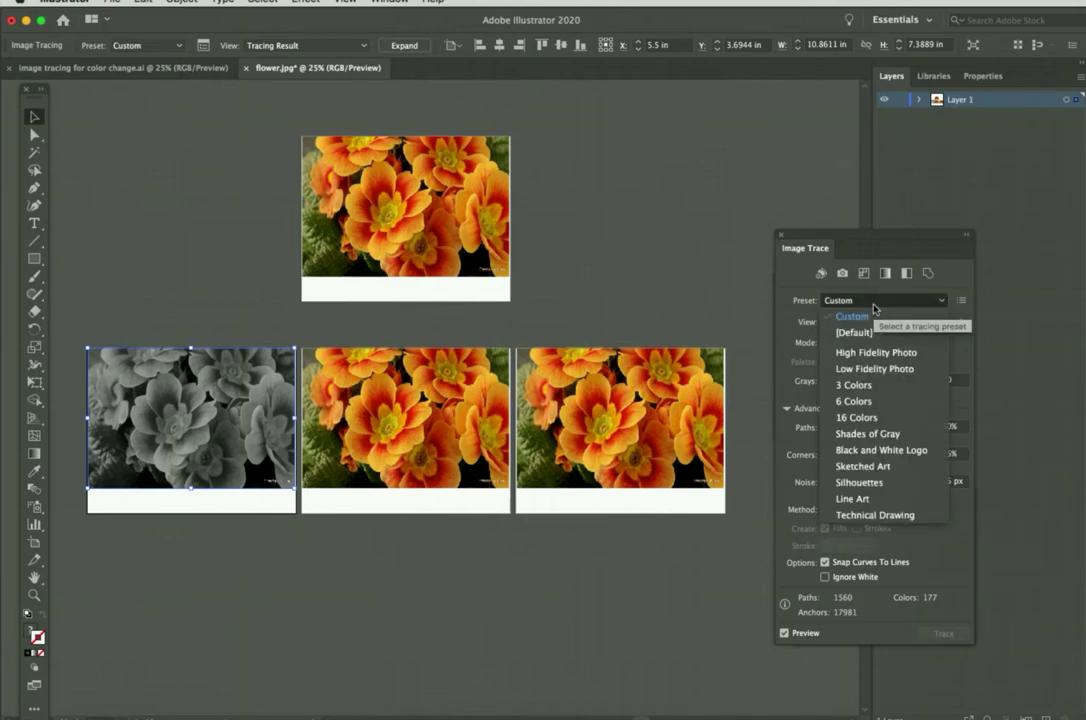
pyautogui.click(886, 353)
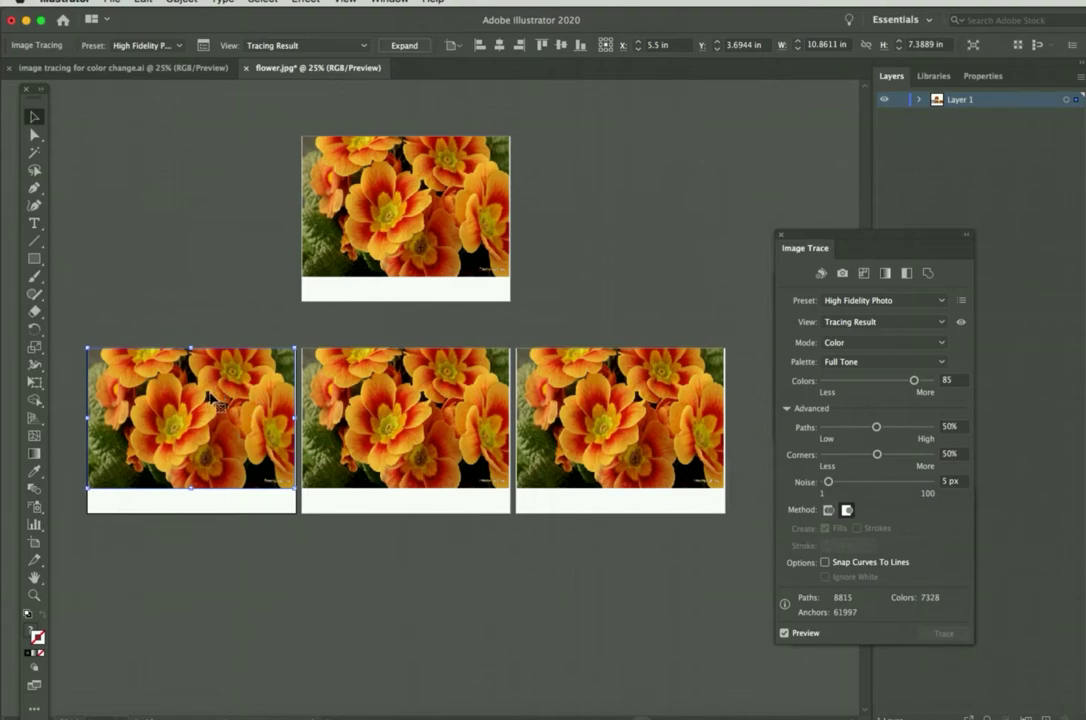
# Step: Expand the High Fidelity trace and zoom in to inspect its paths and anchor points
pyautogui.click(403, 46)
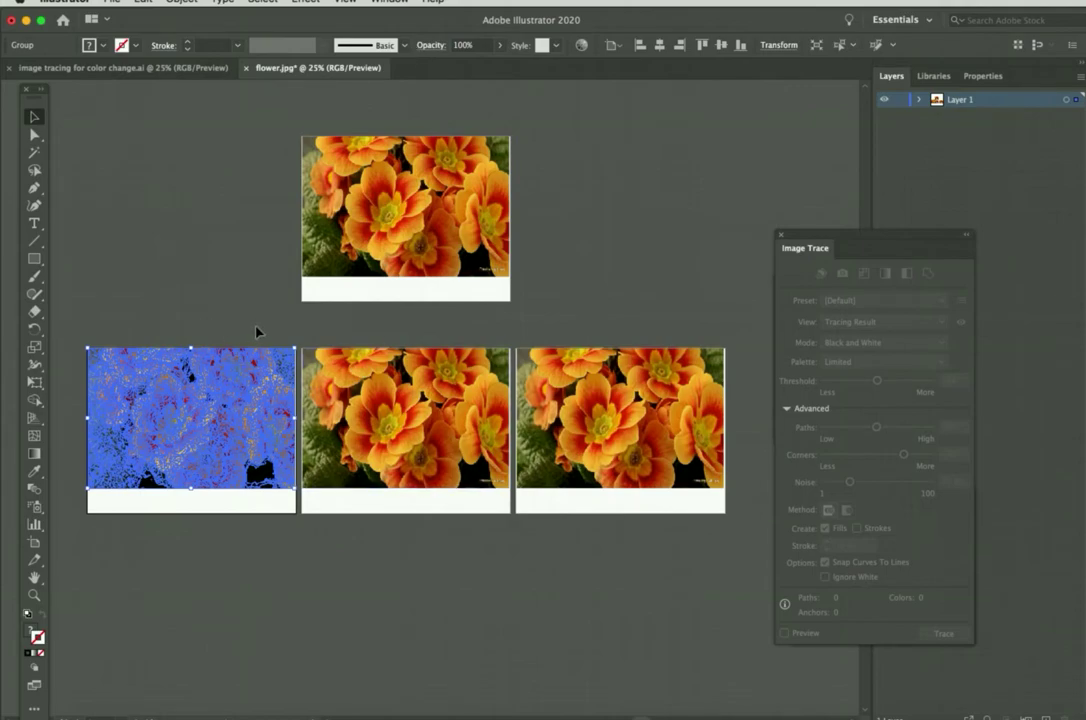
pyautogui.press('super+equal')
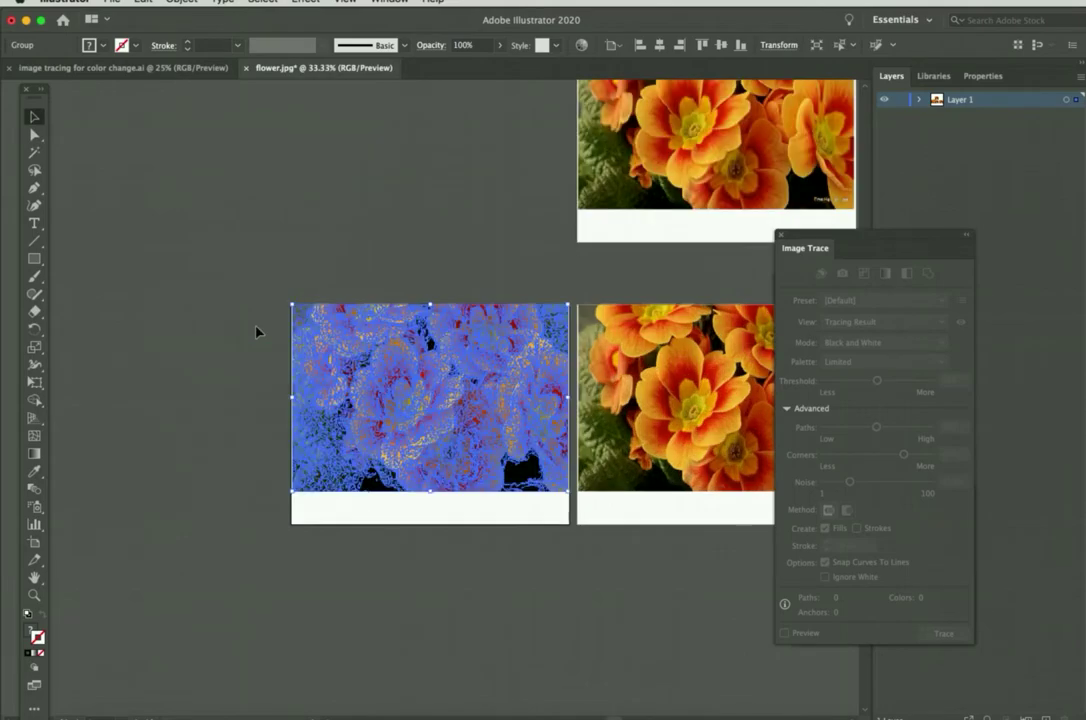
pyautogui.scroll(4, 256, 332)
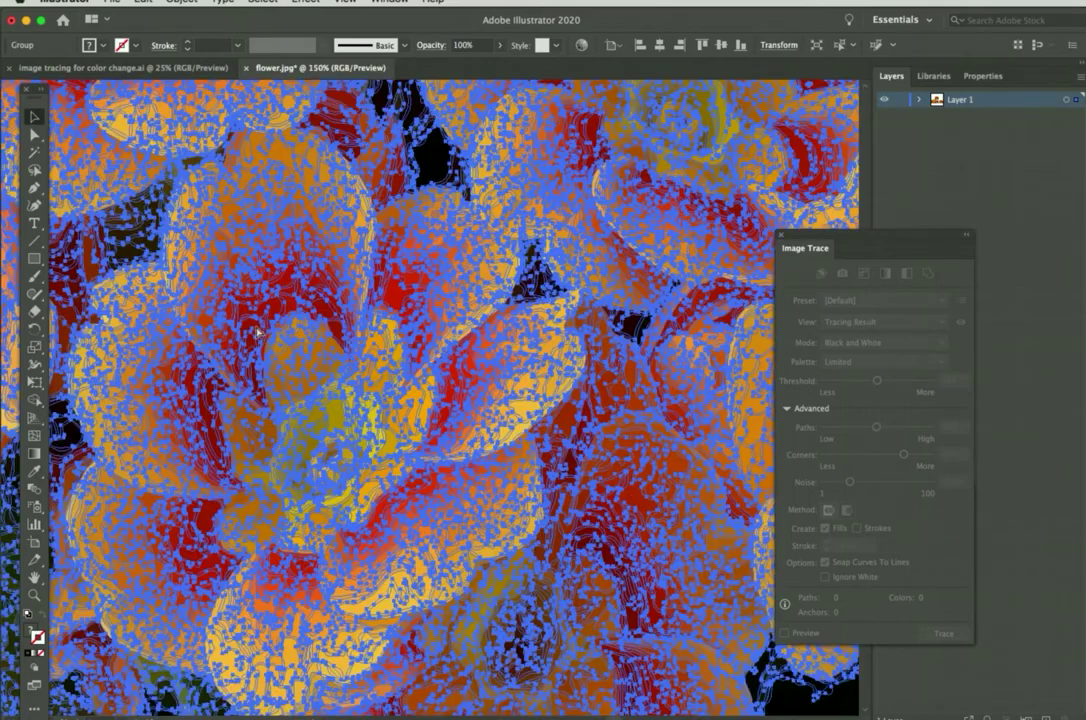
pyautogui.scroll(2, 257, 332)
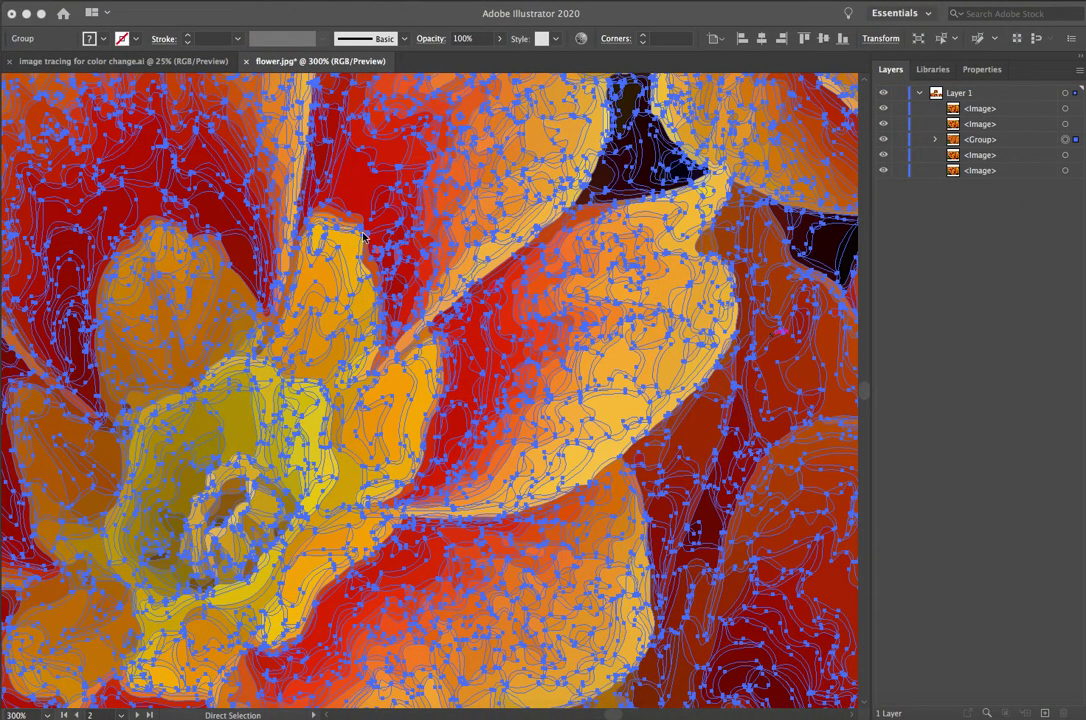
pyautogui.press('Tab')
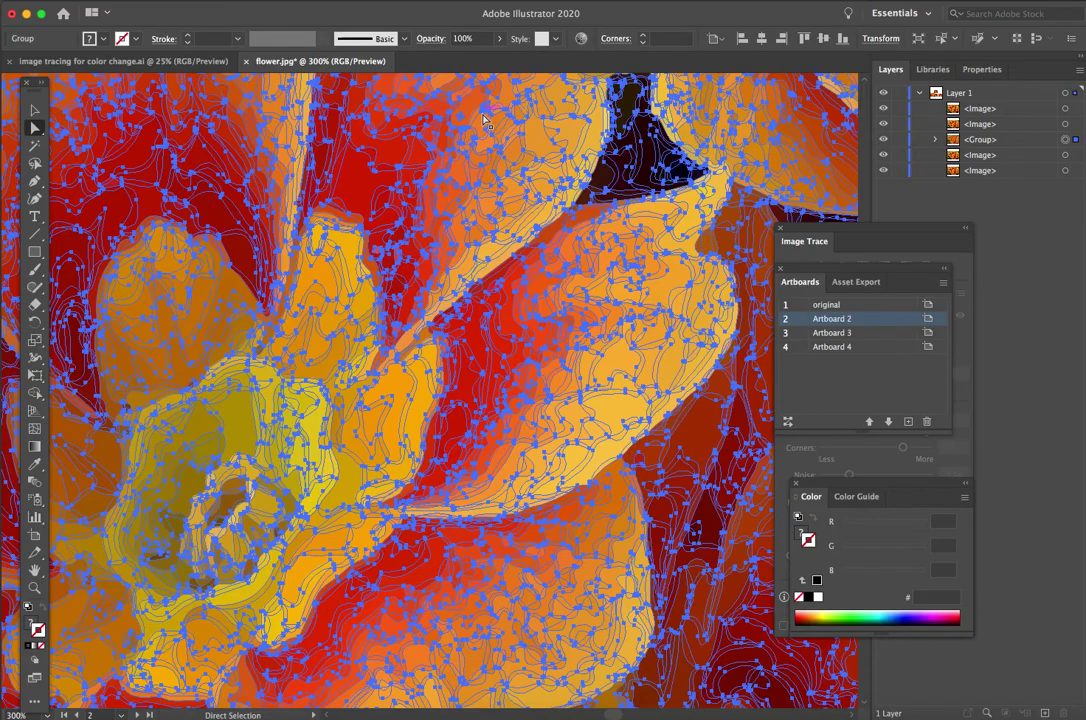
# Step: Deselect the trace and zoom out to view several artboards
pyautogui.press('super+shift+a')
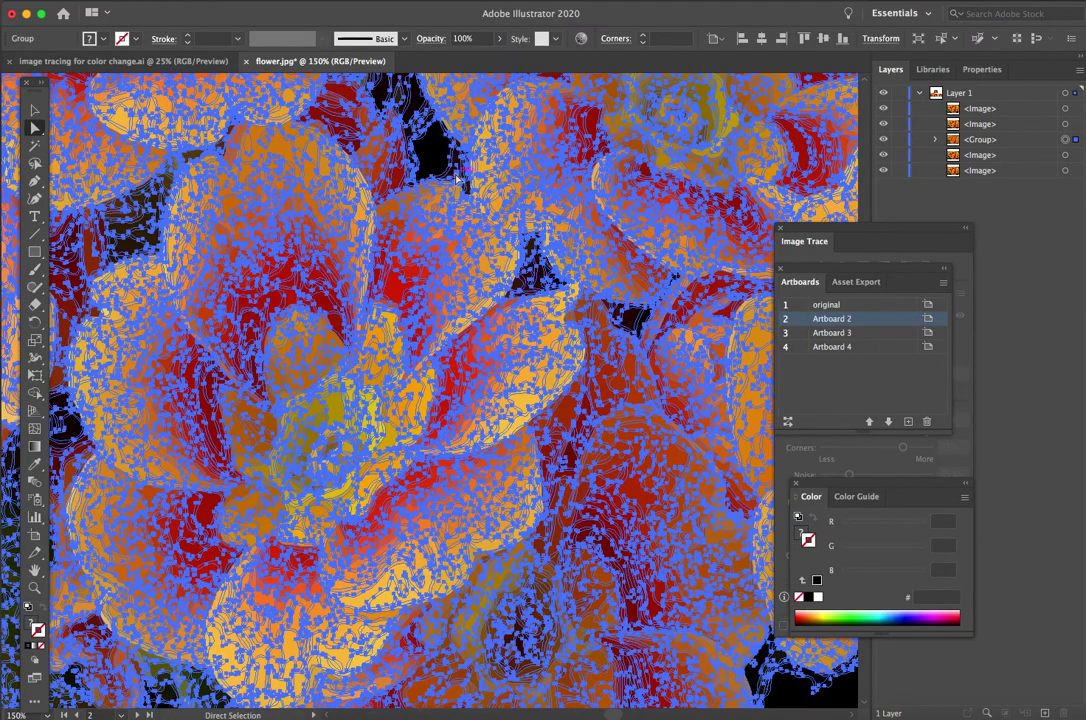
pyautogui.press('super+shift+a')
pyautogui.press('super+minus')
pyautogui.press('super+minus')
pyautogui.press('super+a')
pyautogui.hscroll(15, 447, 237)
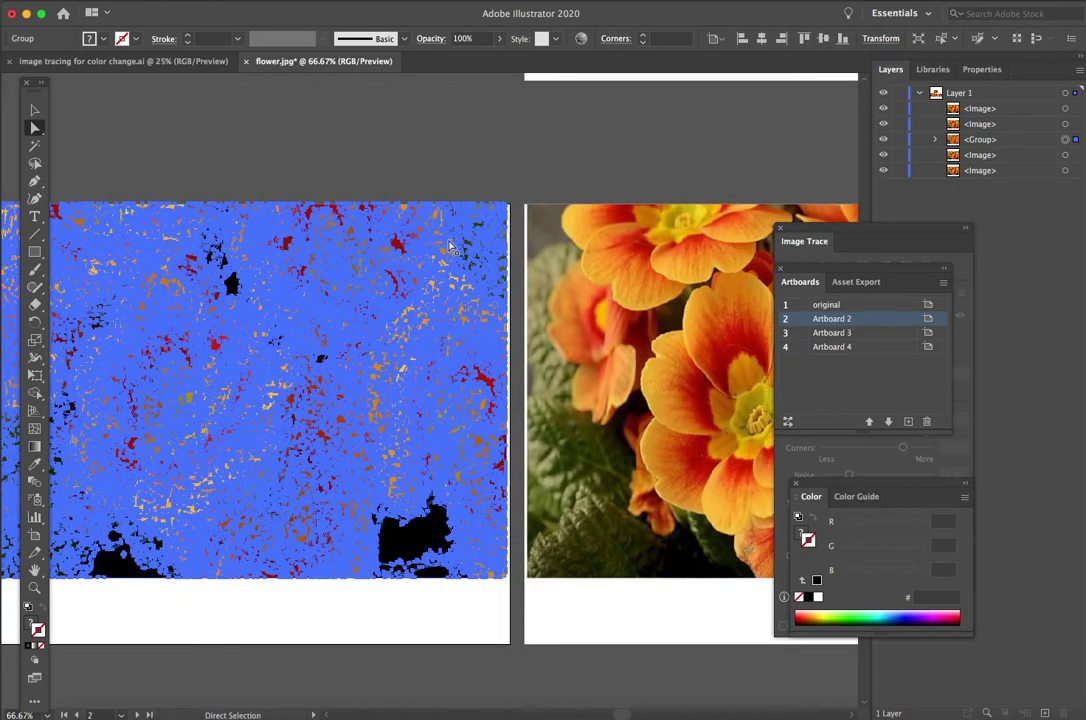
pyautogui.hscroll(-10, 449, 245)
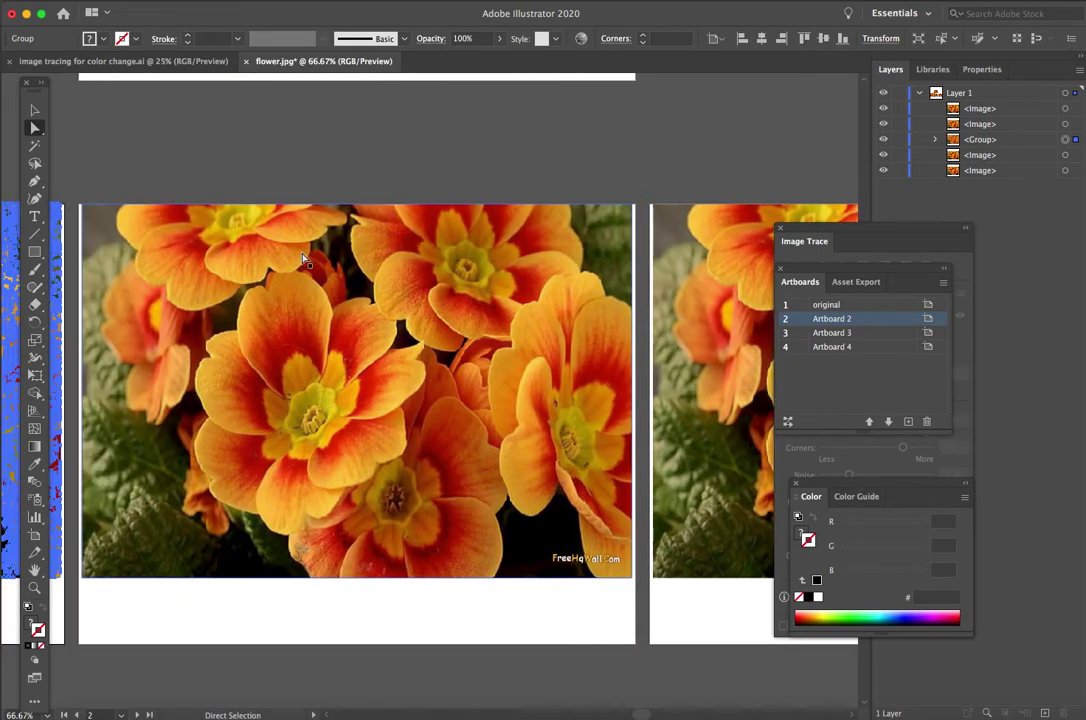
pyautogui.hscroll(-8, 210, 555)
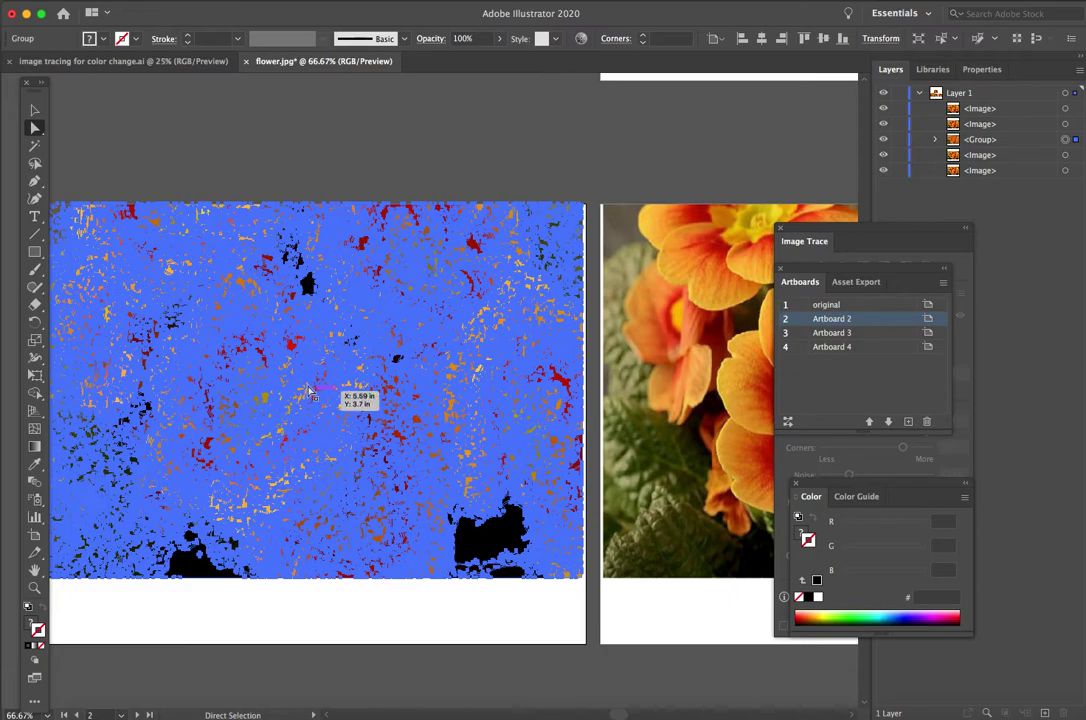
# Step: Rename Artboard 2 to 'high fidelity'
pyautogui.doubleClick(838, 319)
pyautogui.write('high ')
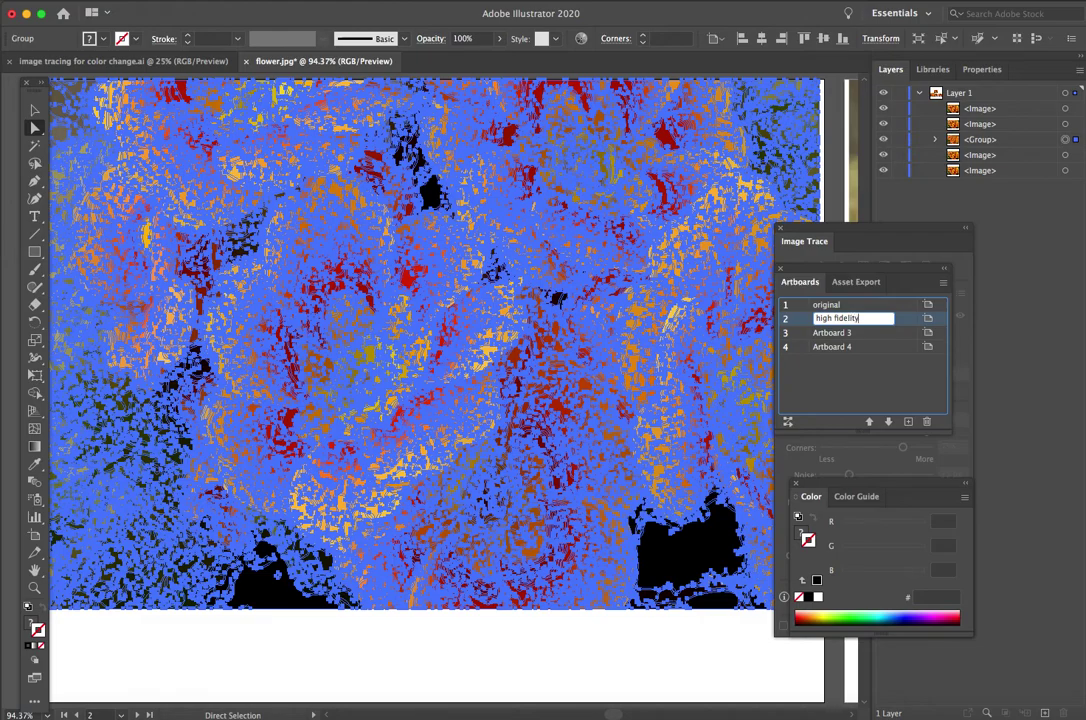
pyautogui.write('fidelity')
pyautogui.press('Return')
pyautogui.hscroll(10, 593, 371)
pyautogui.hscroll(3, 593, 371)
# Step: Trace the flower photo on artboard 3 with the 16 Colors preset
pyautogui.click(535, 255)
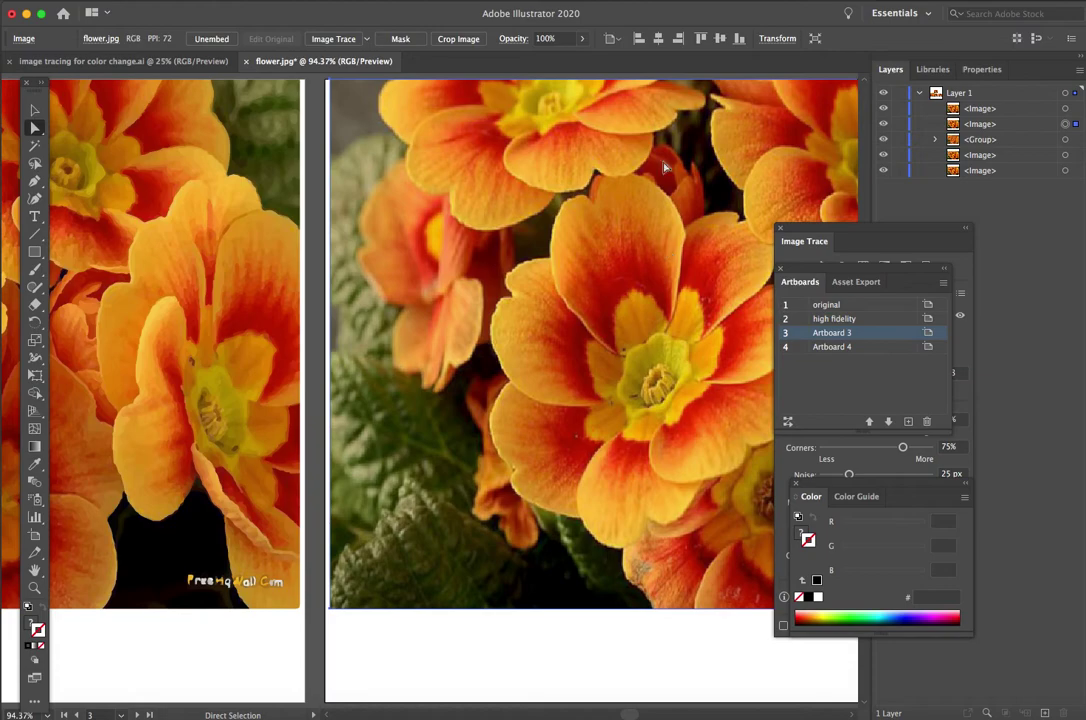
pyautogui.hscroll(5, 510, 287)
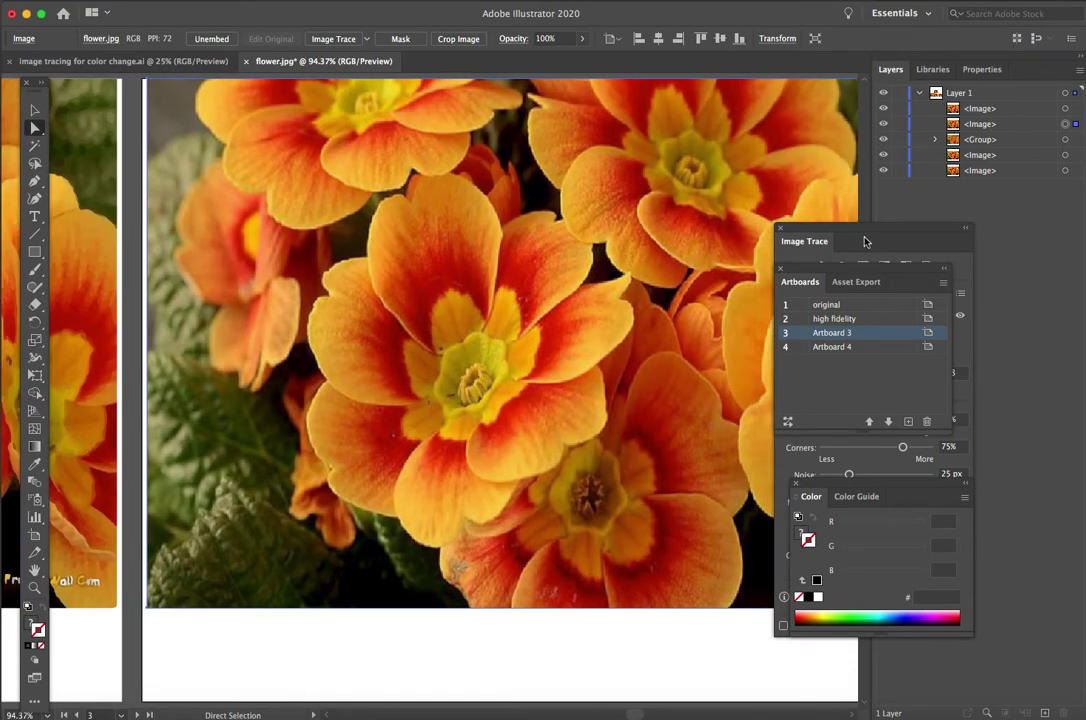
pyautogui.moveTo(873, 234); pyautogui.dragTo(971, 216)
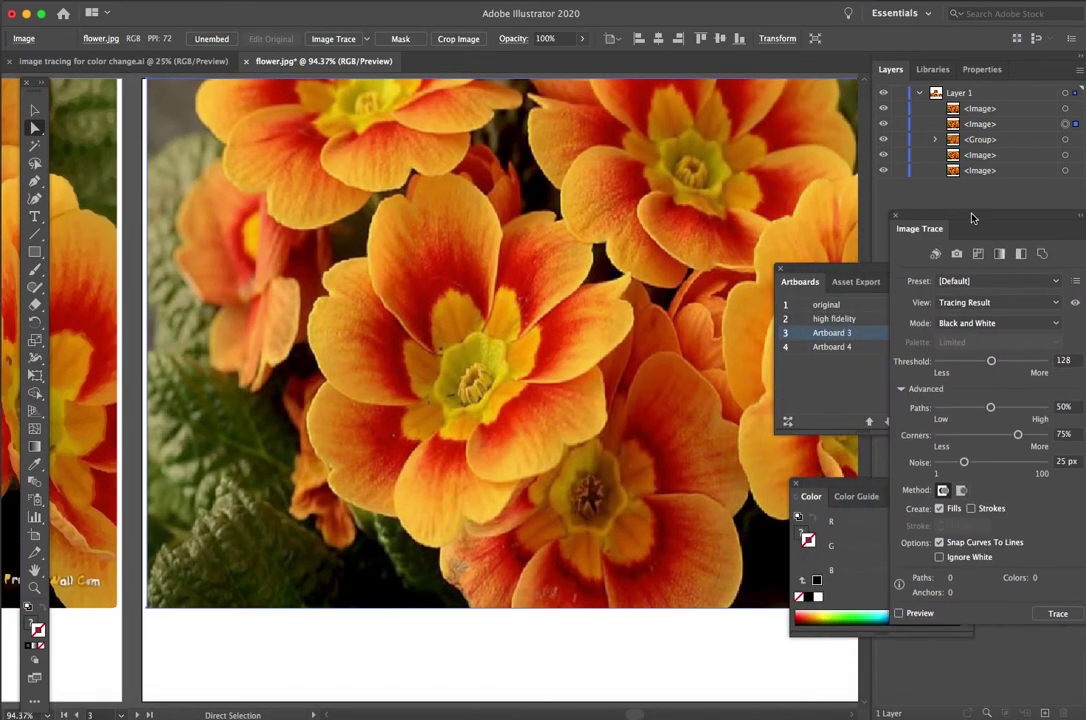
pyautogui.click(1000, 276)
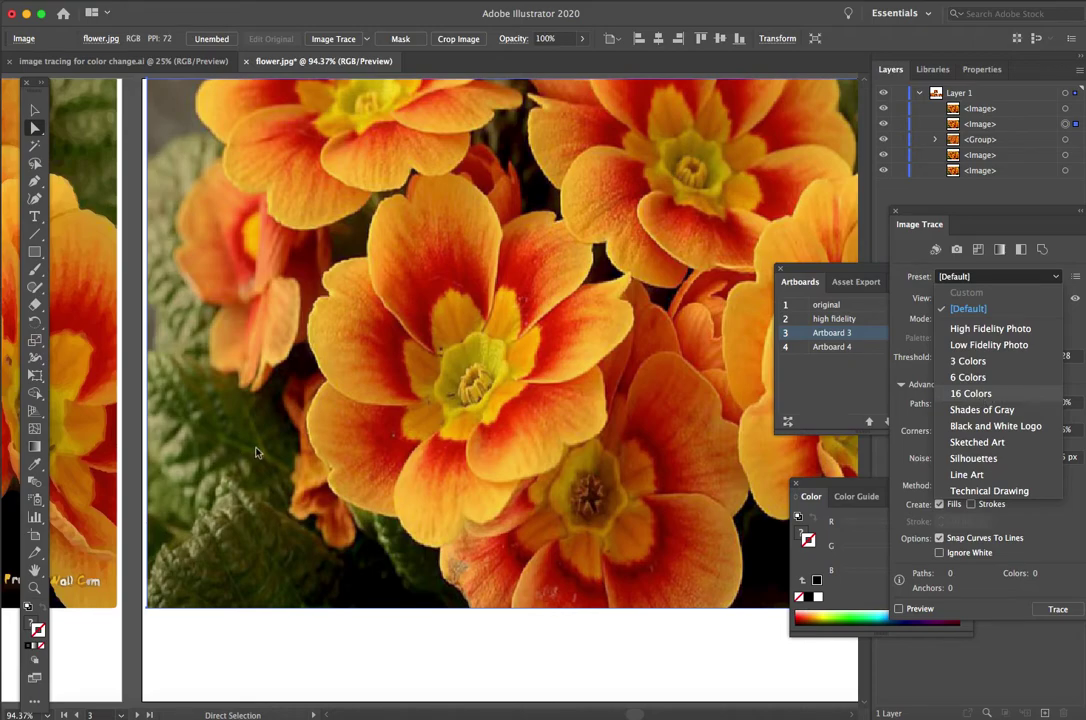
pyautogui.click(970, 393)
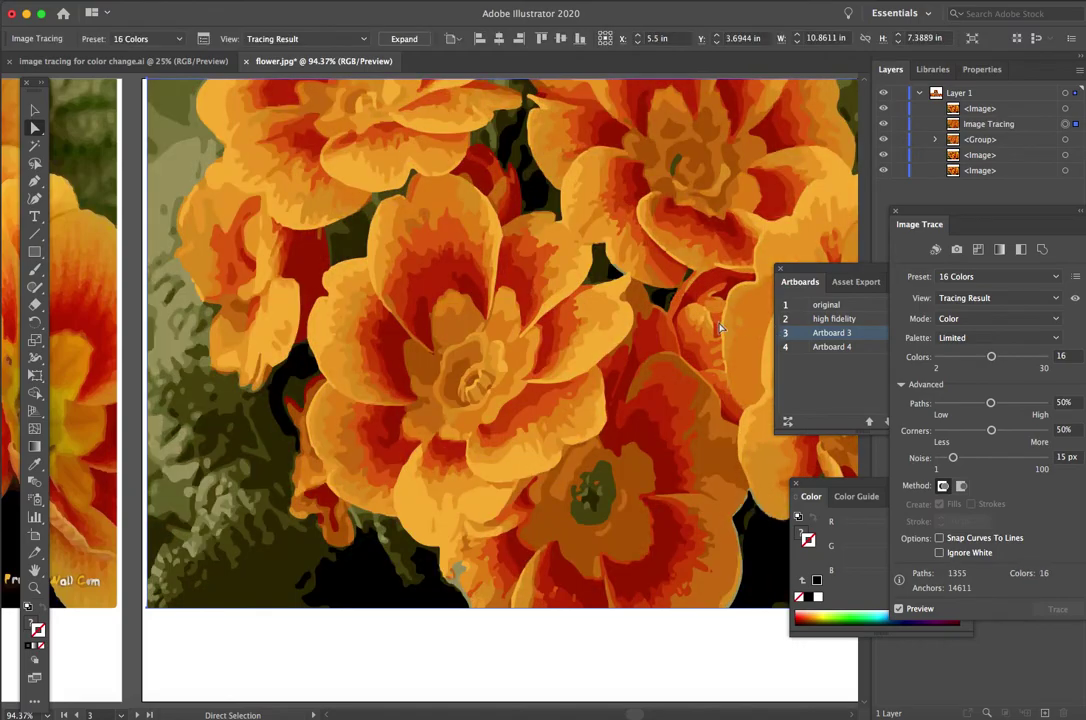
# Step: Look over the 16-color trace and expand it into 1355 editable paths
pyautogui.hscroll(-5, 500, 308)
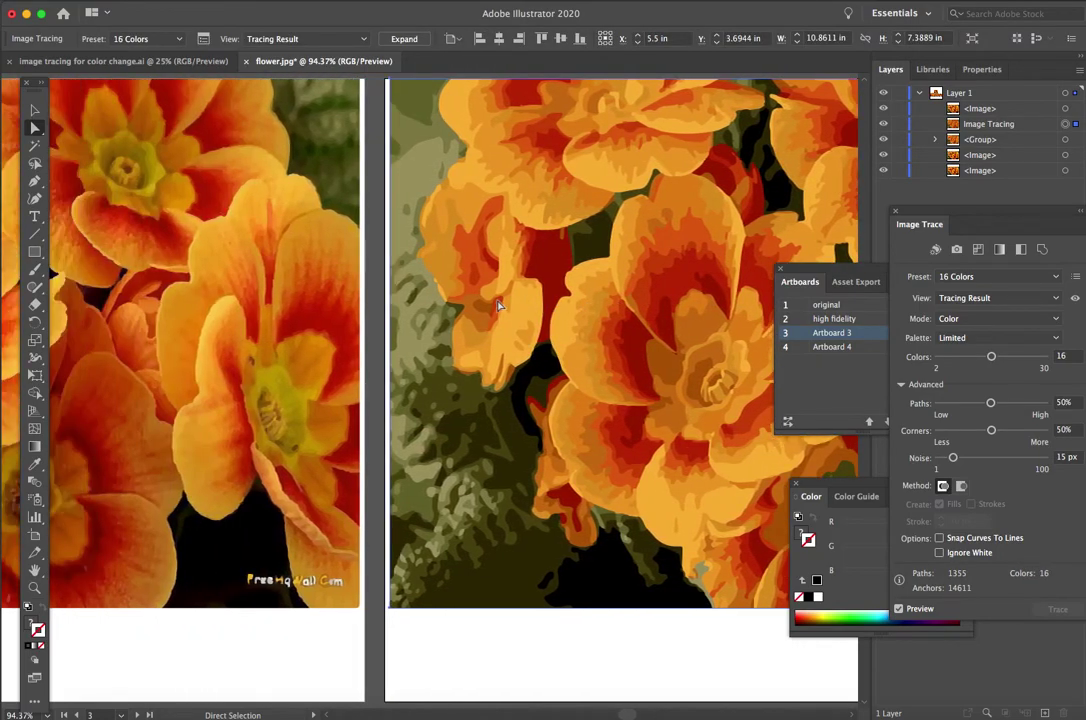
pyautogui.scroll(5, 500, 308)
pyautogui.scroll(5, 499, 305)
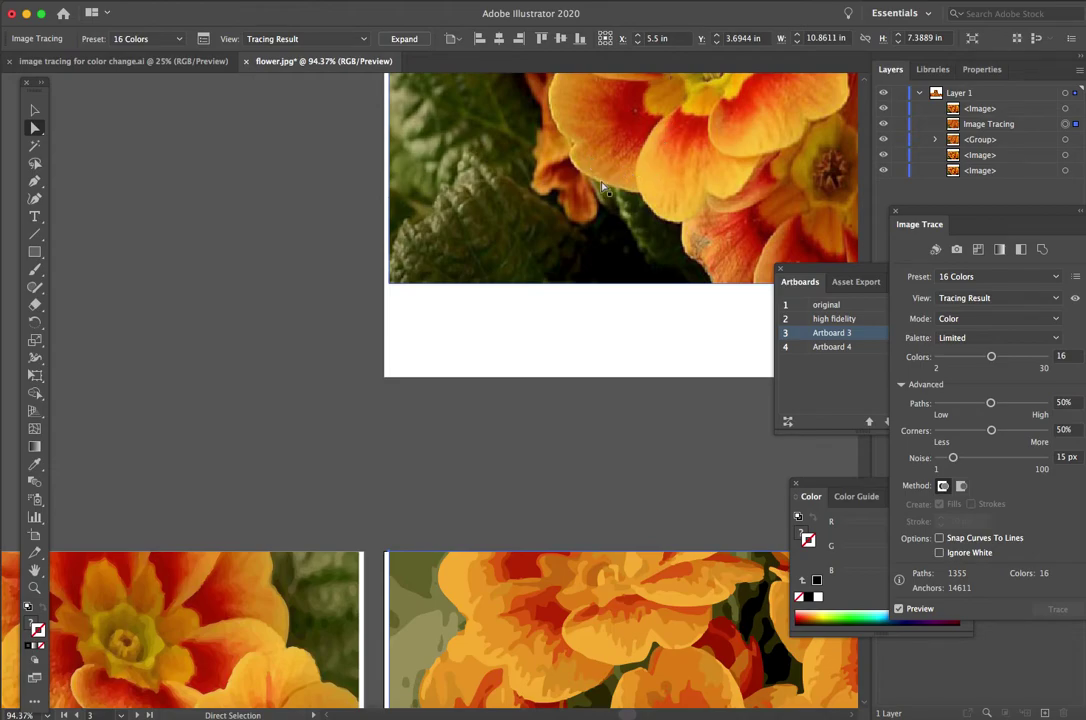
pyautogui.scroll(-1, 640, 135)
pyautogui.scroll(-6, 651, 152)
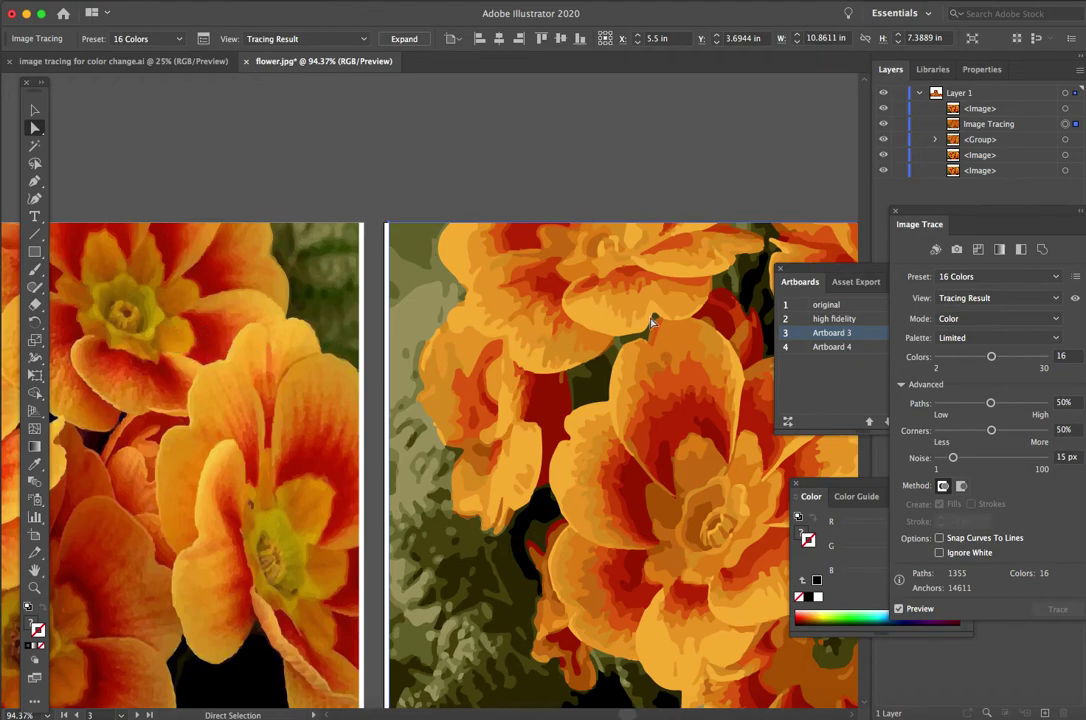
pyautogui.hscroll(5, 623, 318)
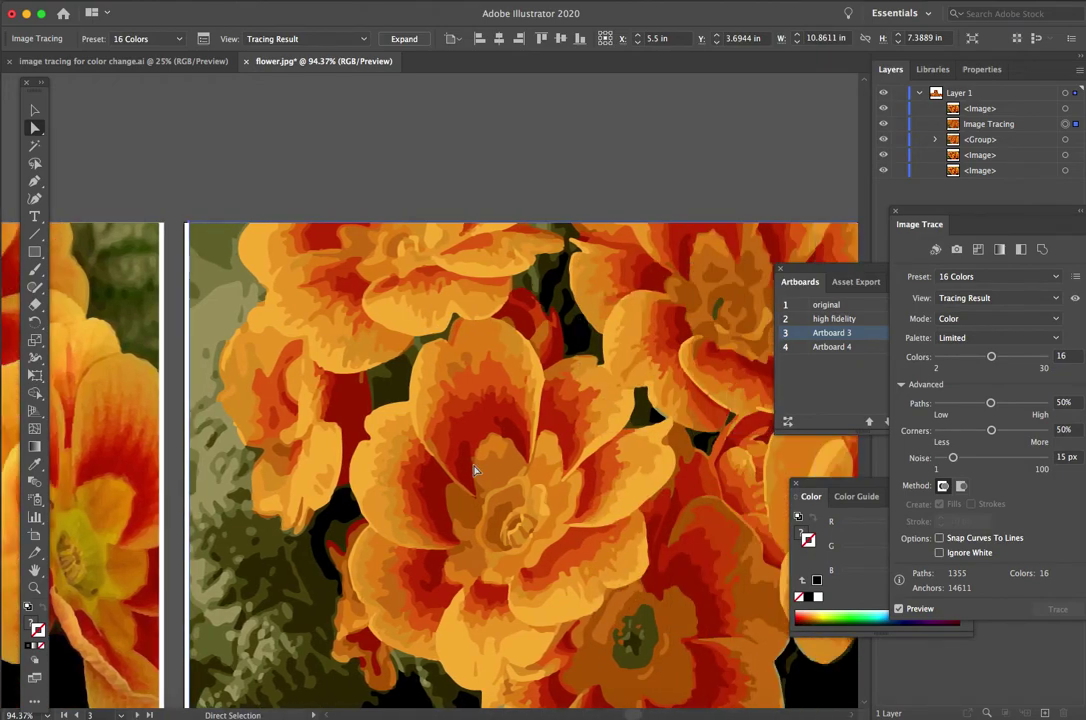
pyautogui.hscroll(3, 505, 430)
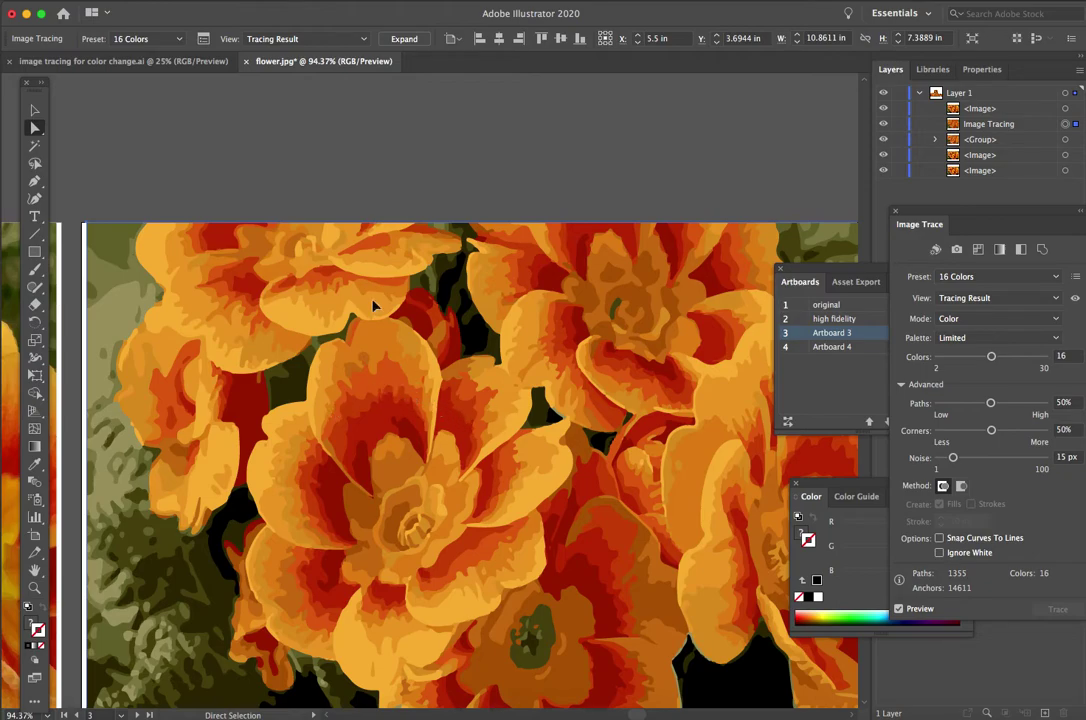
pyautogui.click(405, 40)
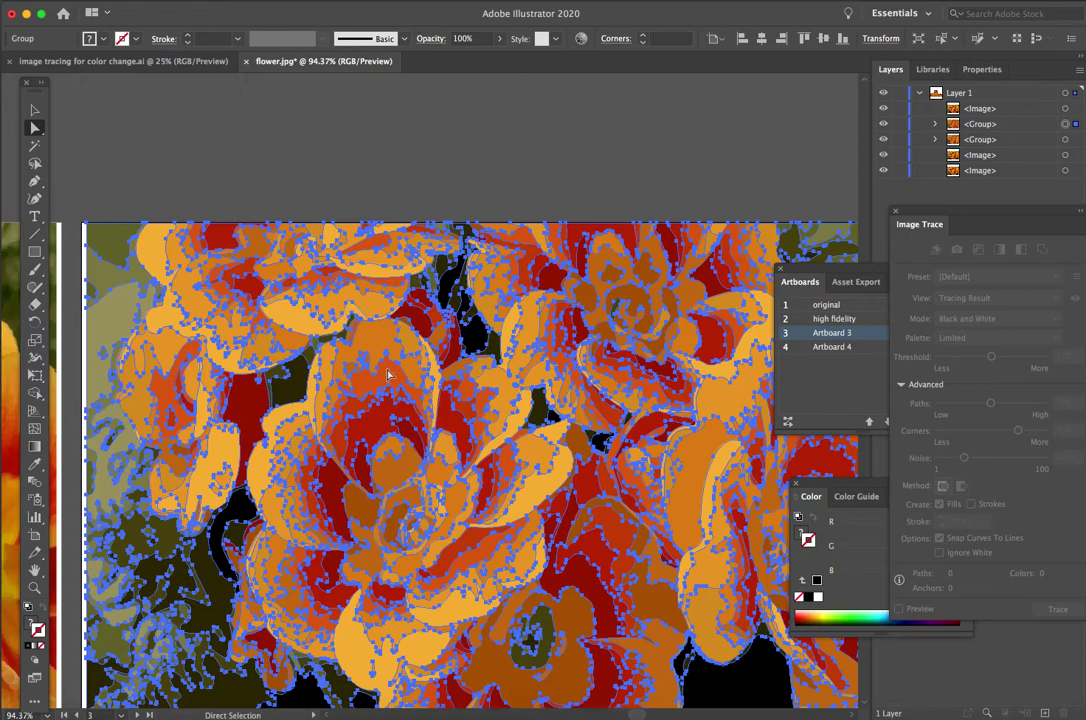
pyautogui.hscroll(10, 508, 343)
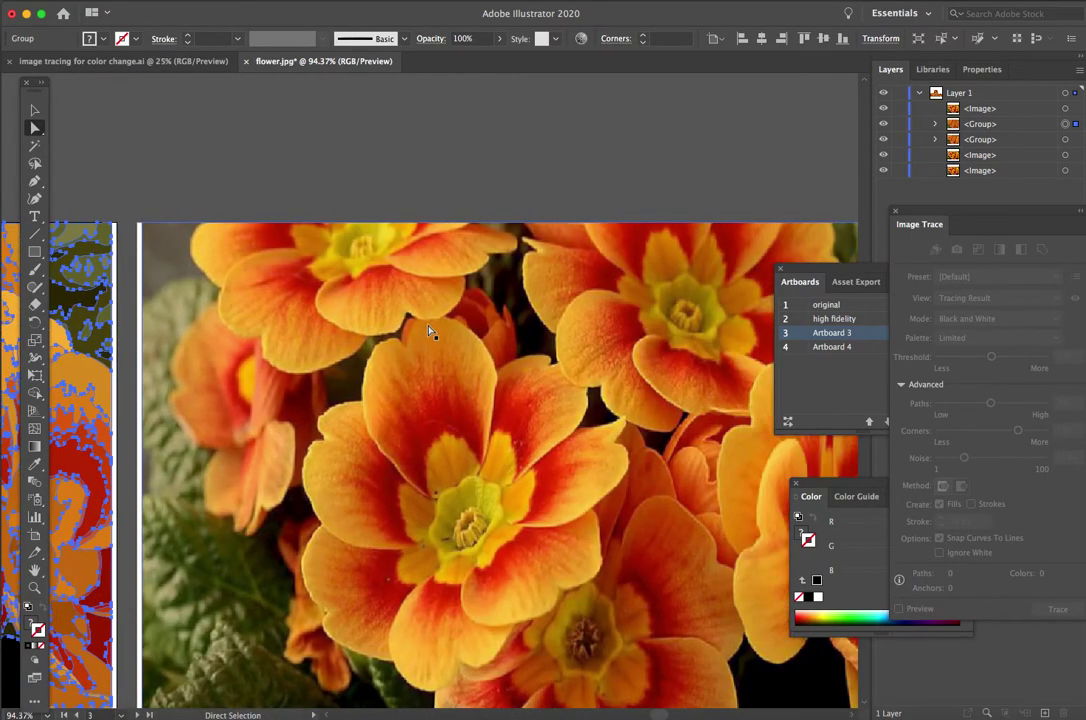
# Step: Trace the artboard 4 photo in Grayscale mode with the Shades of Gray preset, then expand it
pyautogui.click(430, 332)
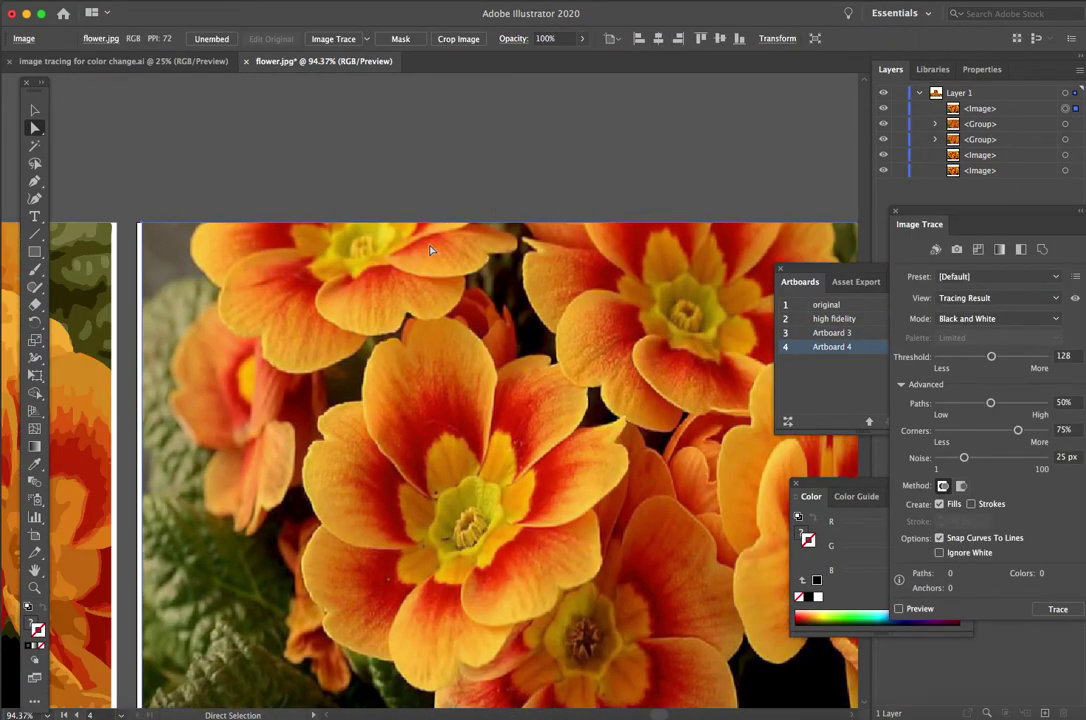
pyautogui.click(1000, 318)
pyautogui.click(950, 354)
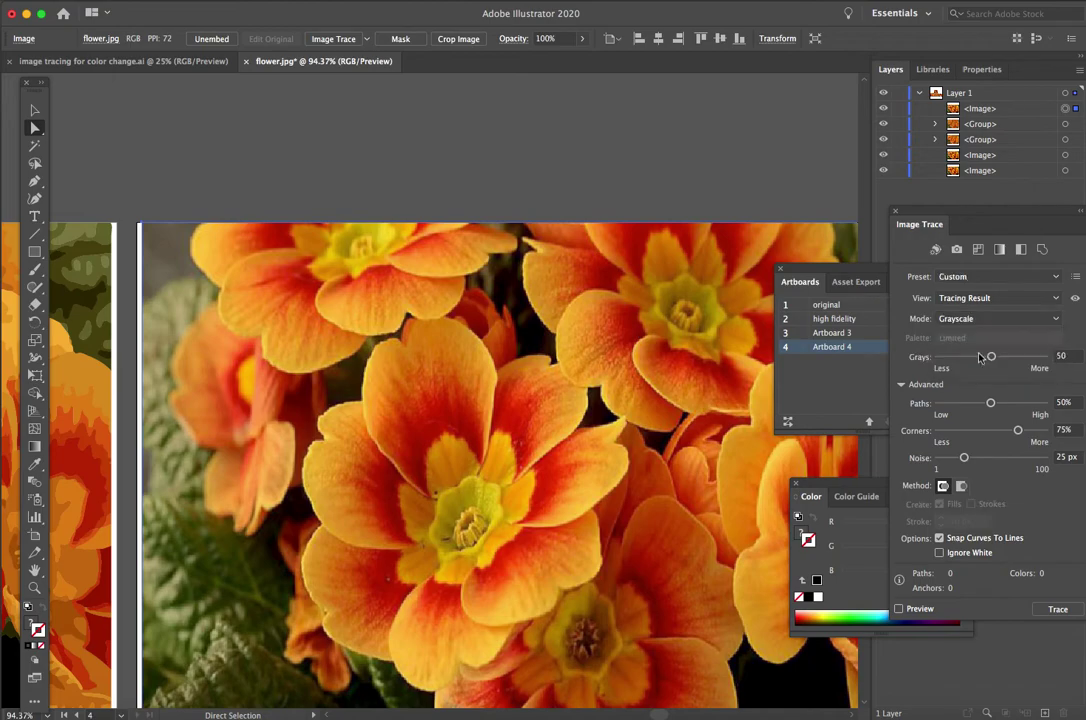
pyautogui.click(1007, 278)
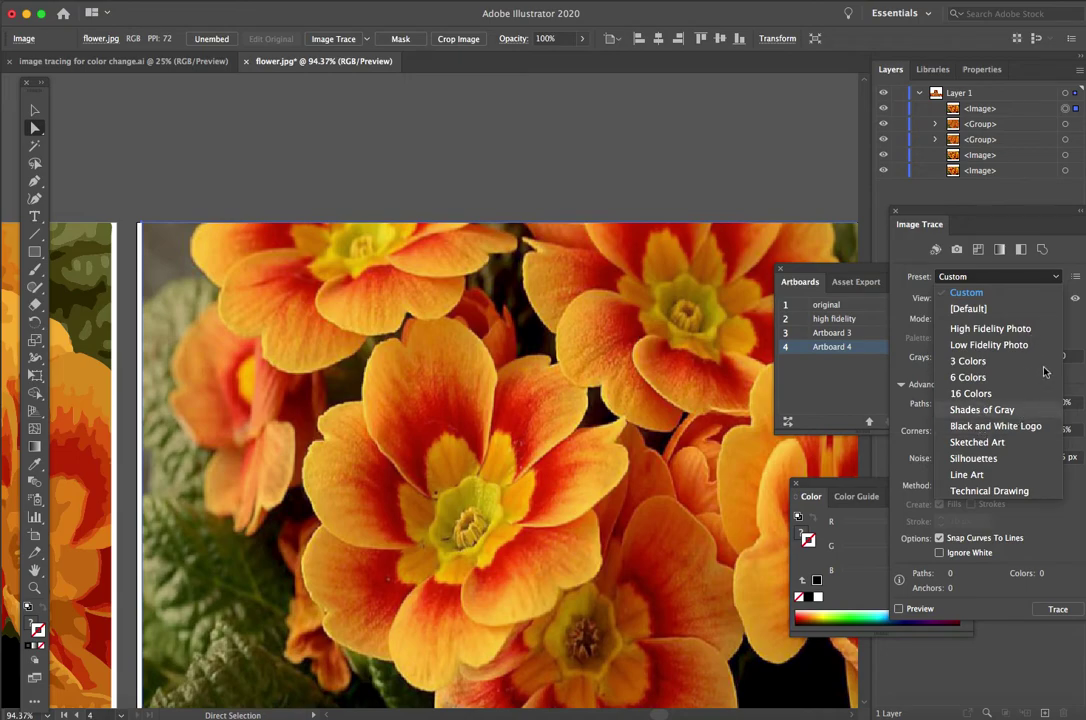
pyautogui.click(1040, 409)
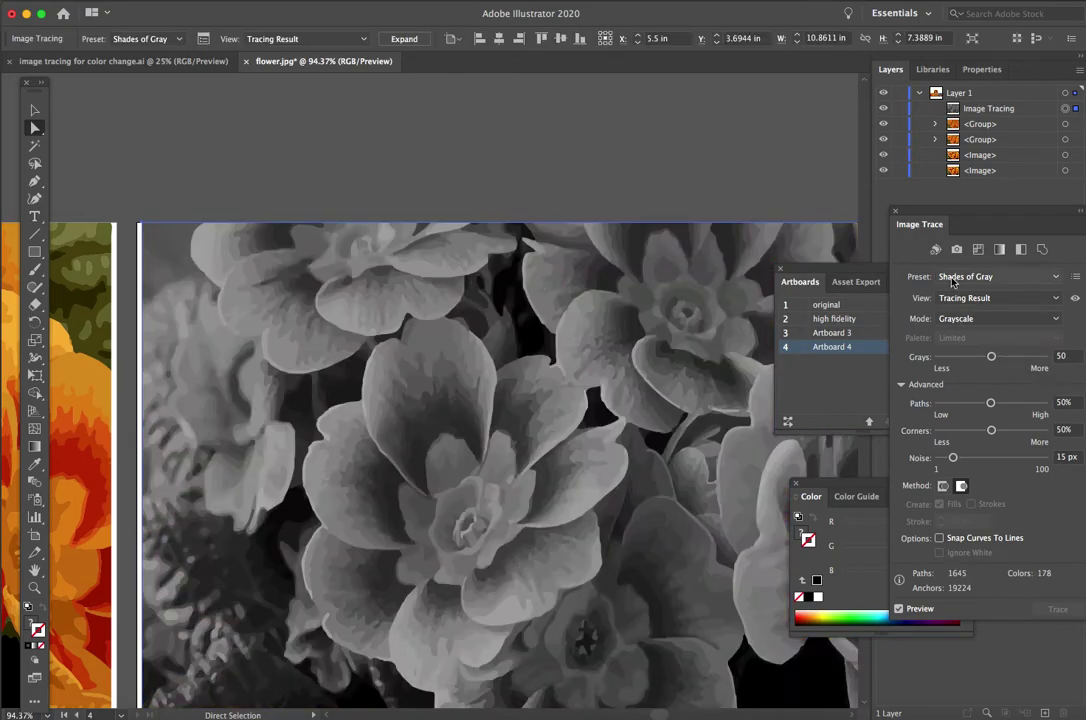
pyautogui.click(952, 279)
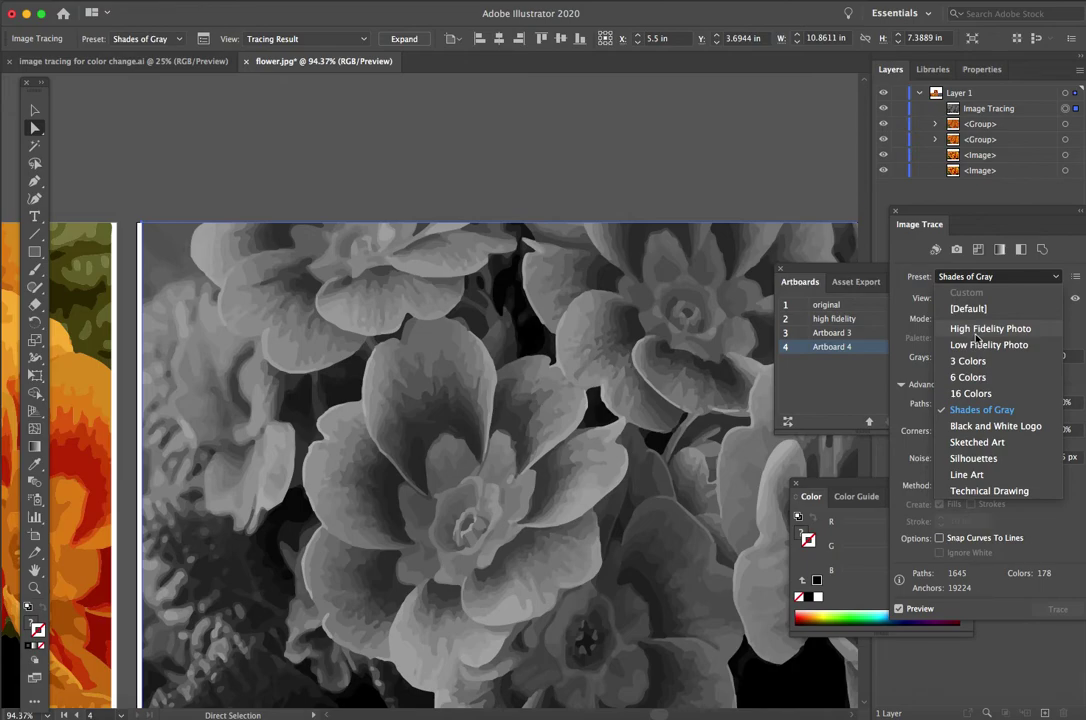
pyautogui.click(787, 218)
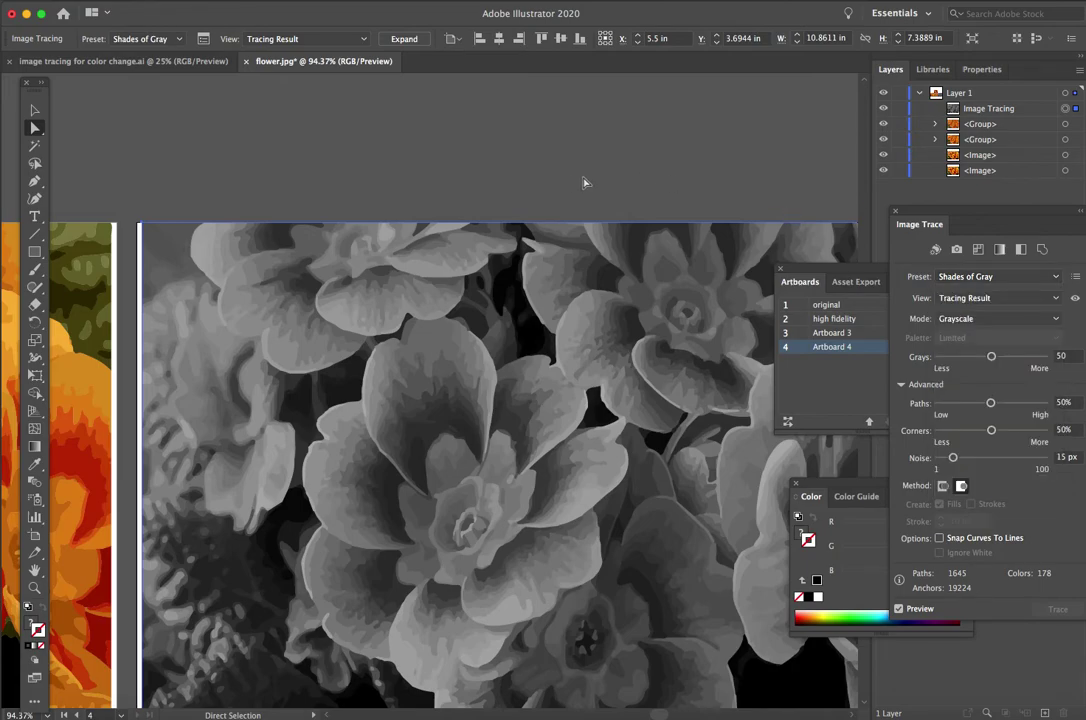
pyautogui.click(404, 38)
# Step: Zoom out to all artboards and rename artboard 3 to '16 color'
pyautogui.press('super+minus')
pyautogui.press('super+minus')
pyautogui.press('super+minus')
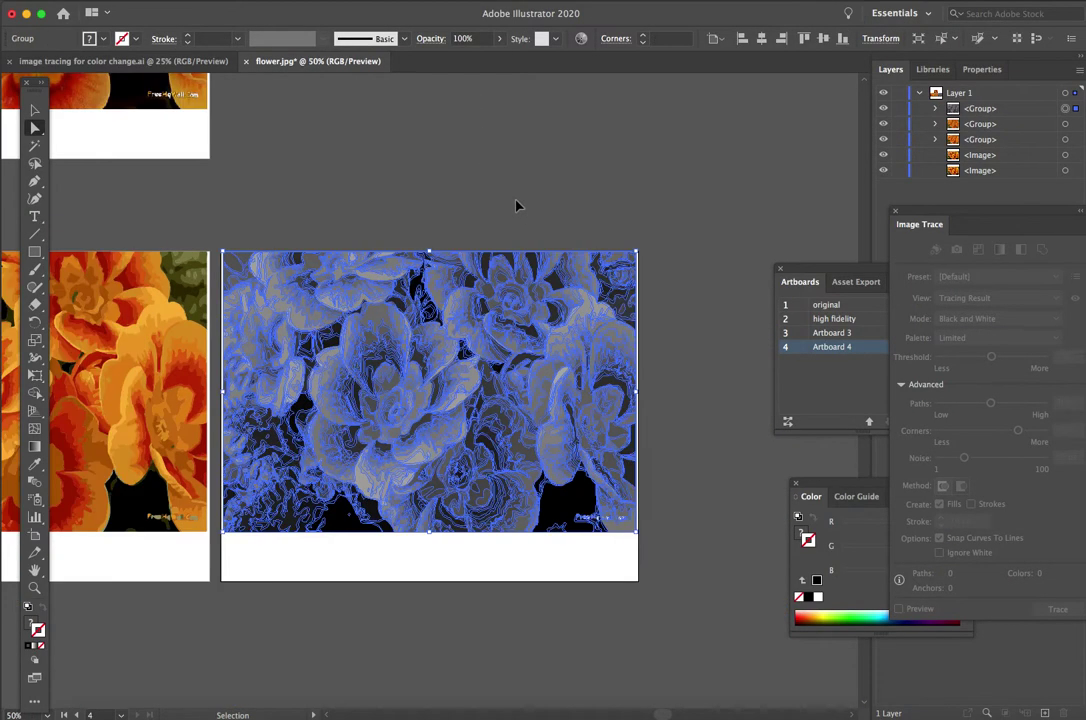
pyautogui.hscroll(-10, 510, 207)
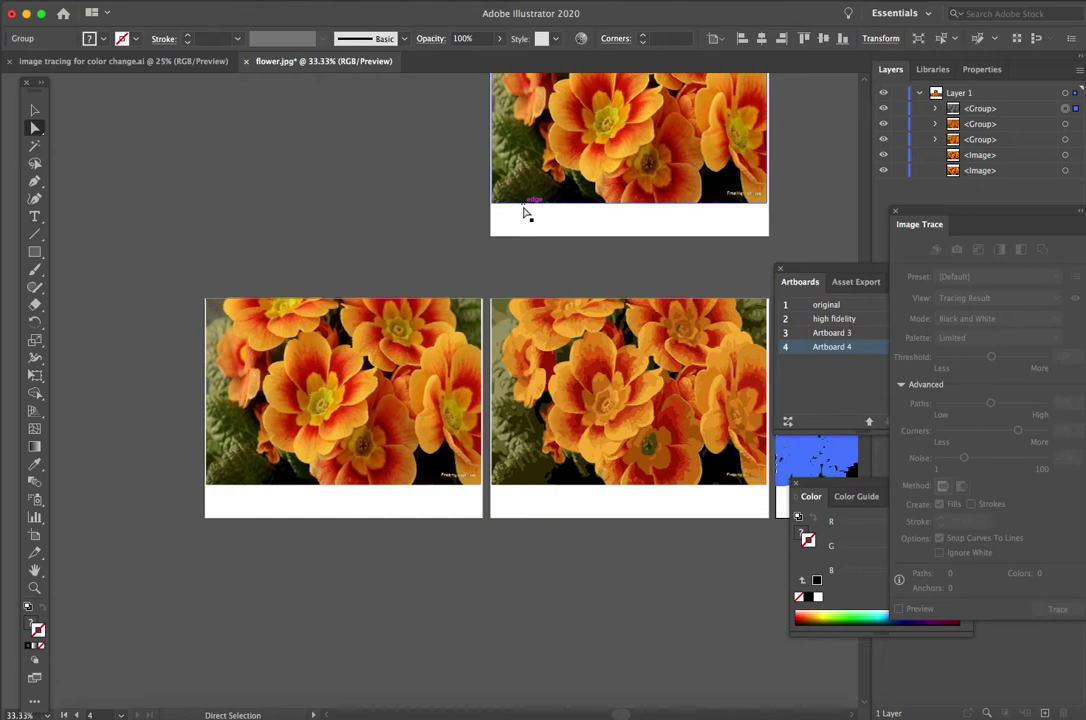
pyautogui.hscroll(5, 526, 211)
pyautogui.hscroll(2, 524, 213)
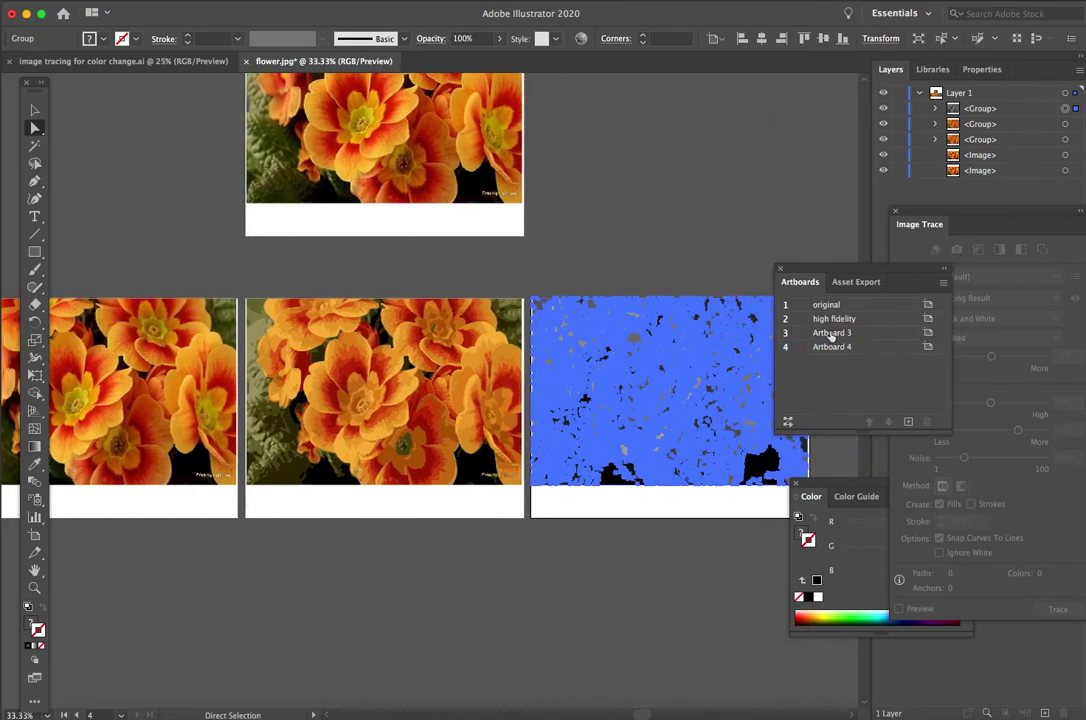
pyautogui.doubleClick(830, 333)
pyautogui.write('16 color')
pyautogui.press('Return')
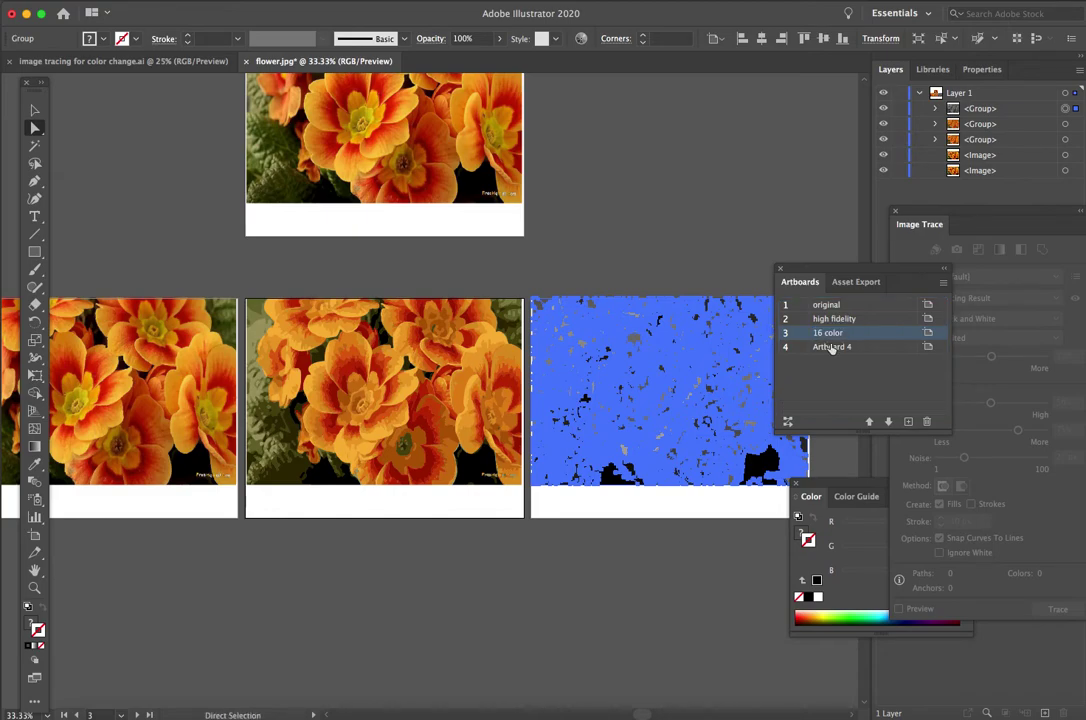
# Step: Rename artboard 4 to 'grayscale'
pyautogui.doubleClick(830, 347)
pyautogui.write('grayscale')
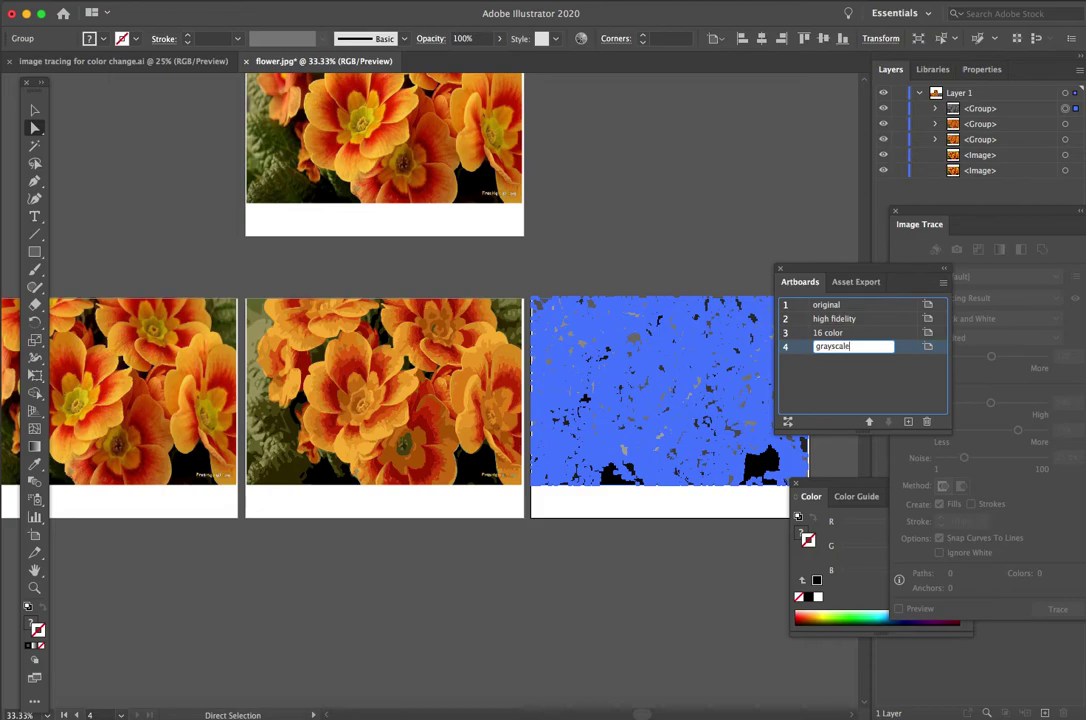
pyautogui.press('Return')
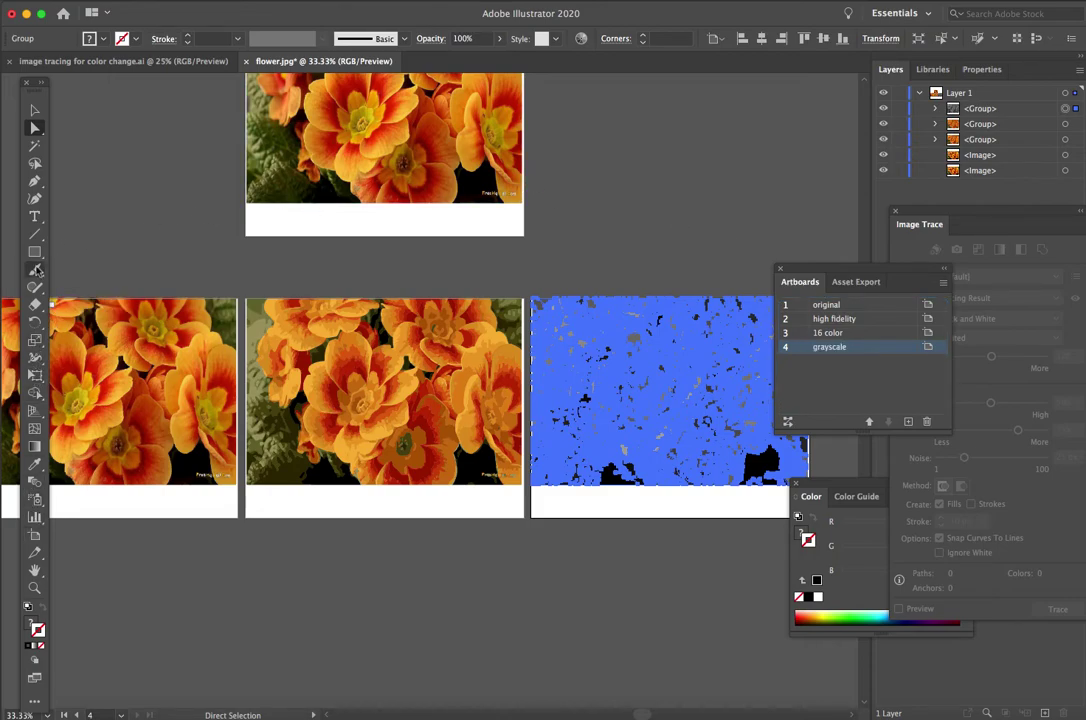
pyautogui.click(34, 216)
# Step: Add an 'ORIGINAL' text label to the first artboard and select its layer
pyautogui.moveTo(306, 219); pyautogui.dragTo(305, 217)
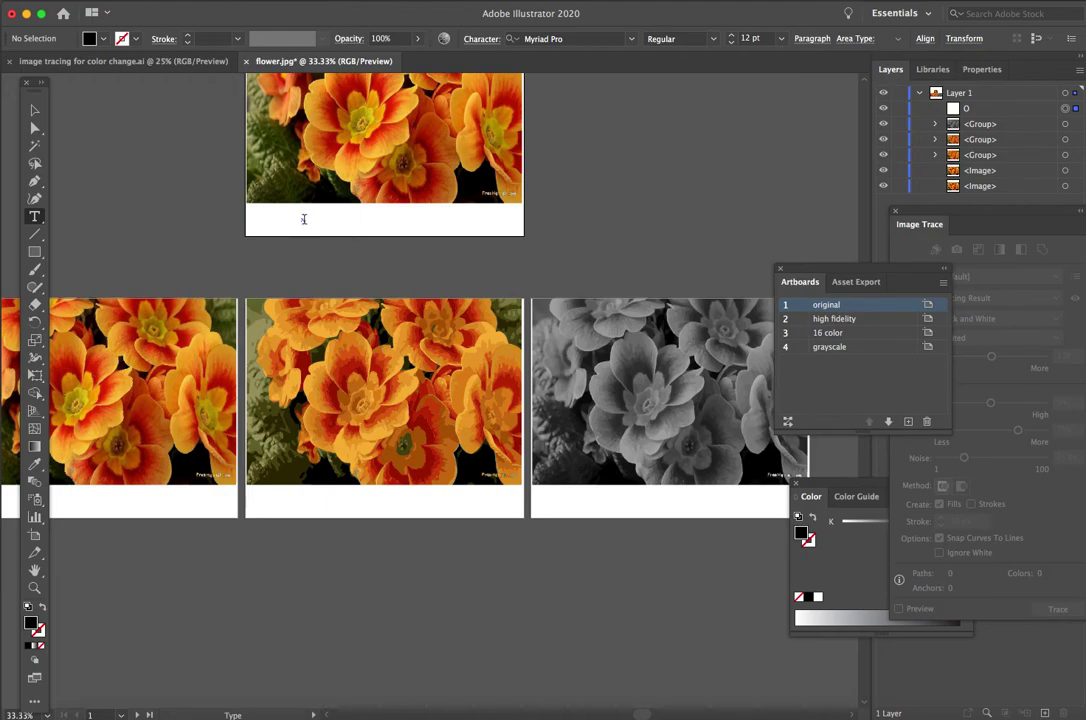
pyautogui.write('ORIGINAL')
pyautogui.press('Escape')
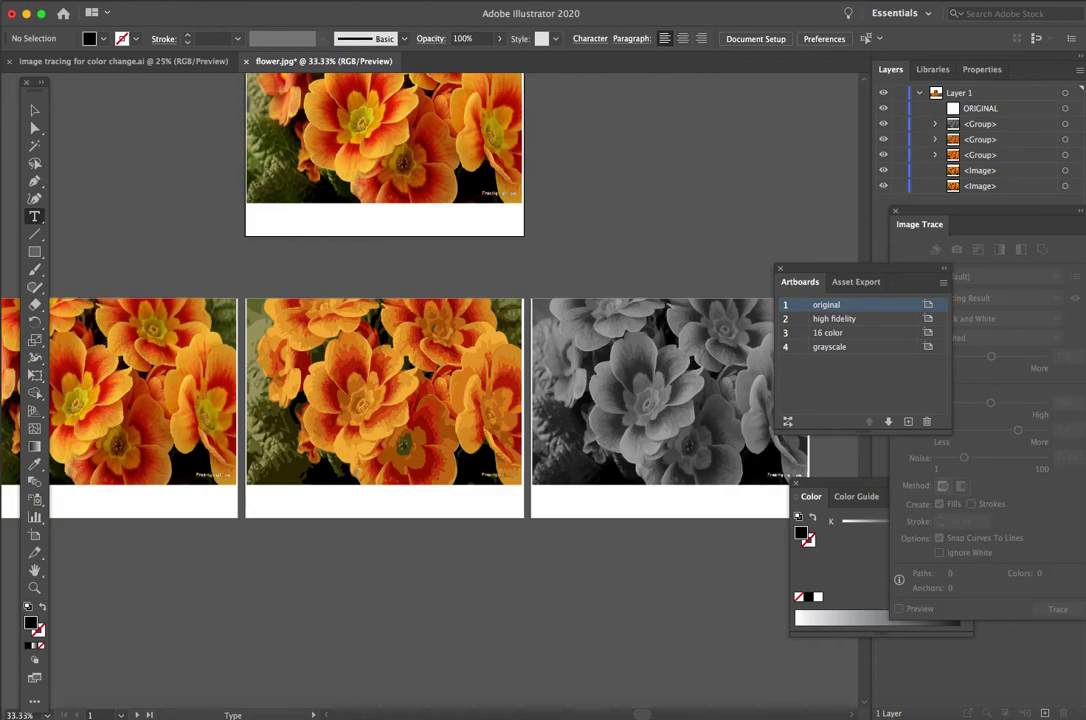
pyautogui.click(905, 112)
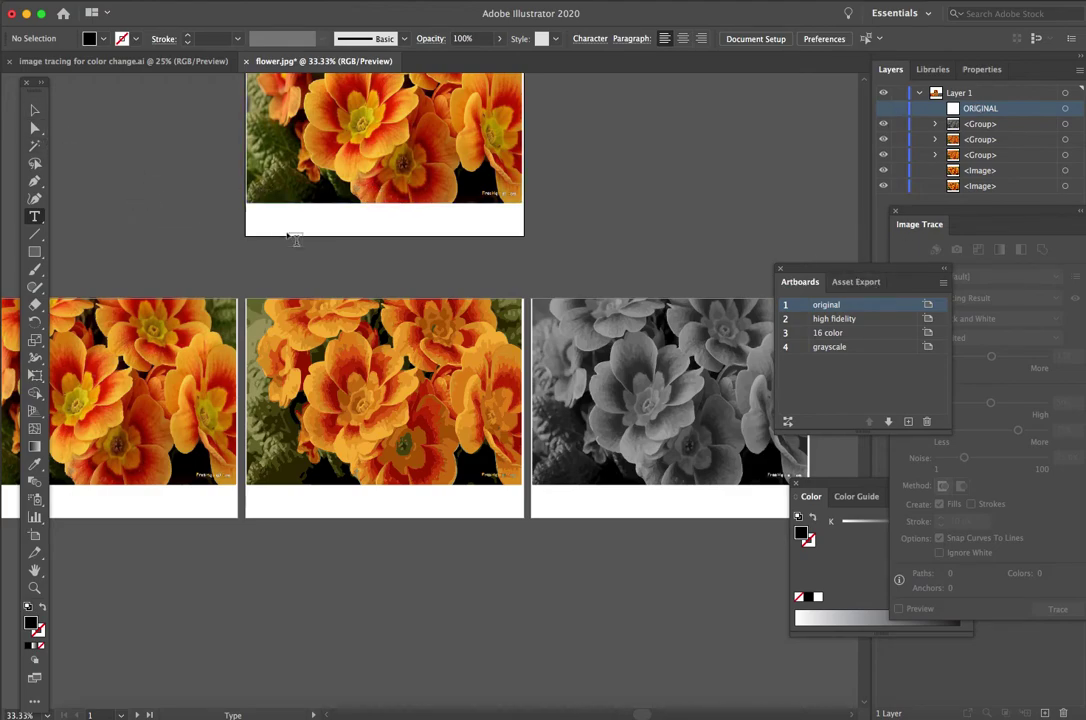
pyautogui.click(34, 110)
# Step: Select the whole expanded trace group on artboard 3 and zoom in on its petals
pyautogui.click(34, 127)
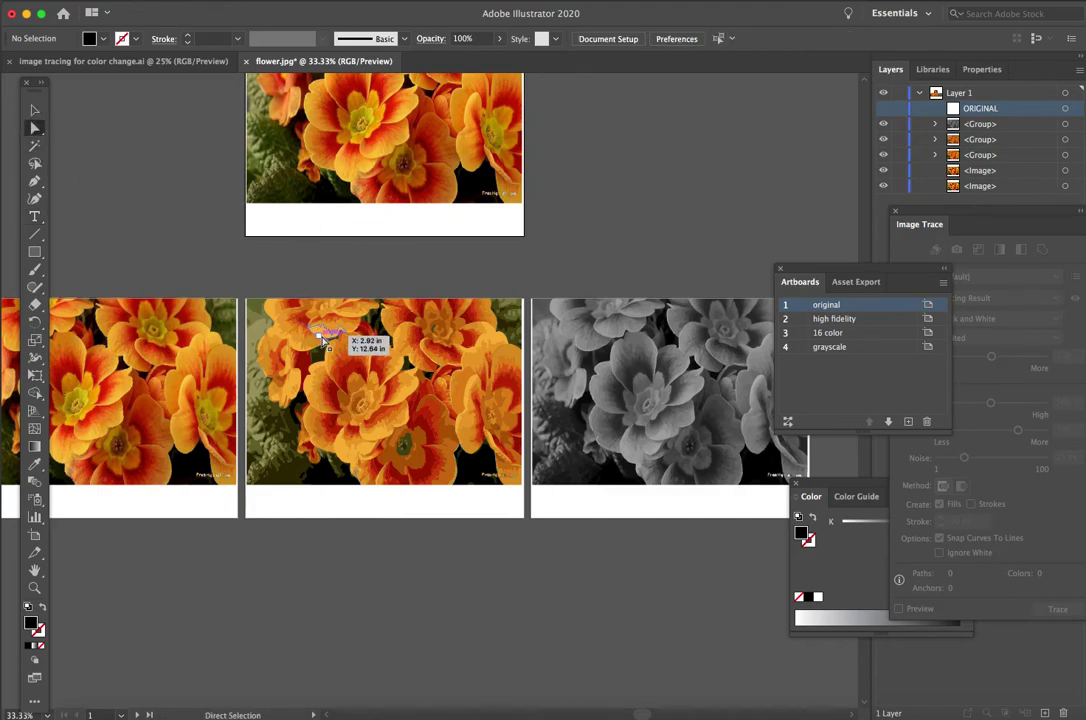
pyautogui.click(352, 343)
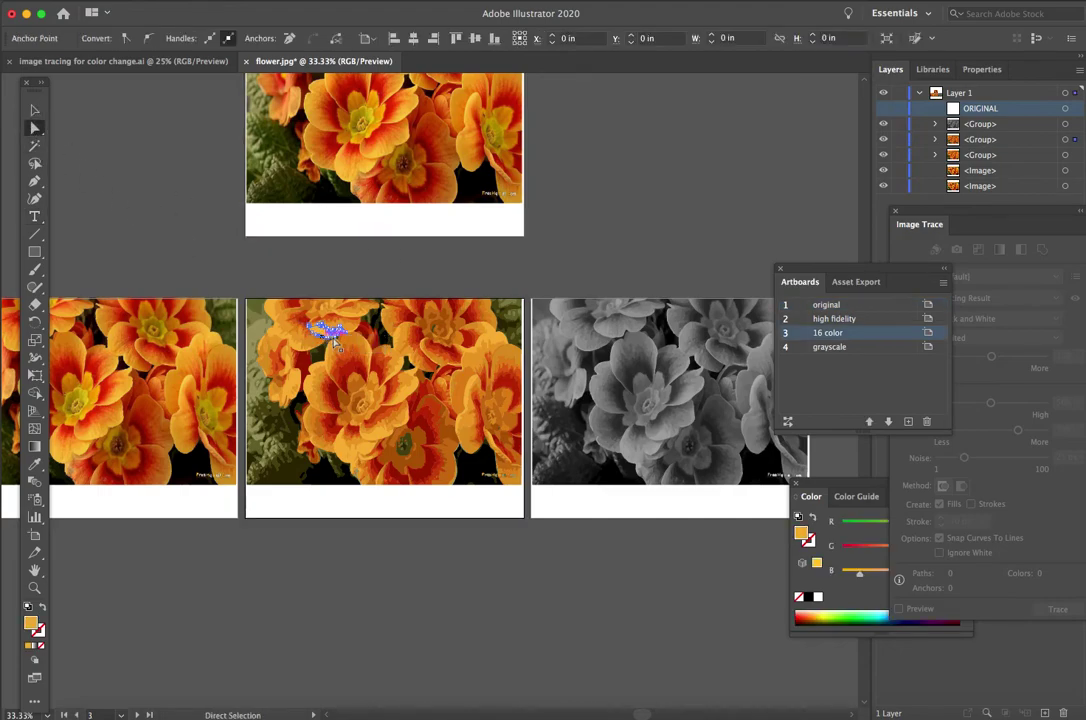
pyautogui.click(34, 110)
pyautogui.click(418, 355)
pyautogui.moveTo(418, 355)
pyautogui.mouseDown()
pyautogui.moveTo(262, 350)
pyautogui.moveTo(440, 362)
pyautogui.moveTo(190, 343)
pyautogui.moveTo(402, 364)
pyautogui.moveTo(665, 350)
pyautogui.moveTo(225, 345)
pyautogui.moveTo(358, 350)
pyautogui.mouseUp()
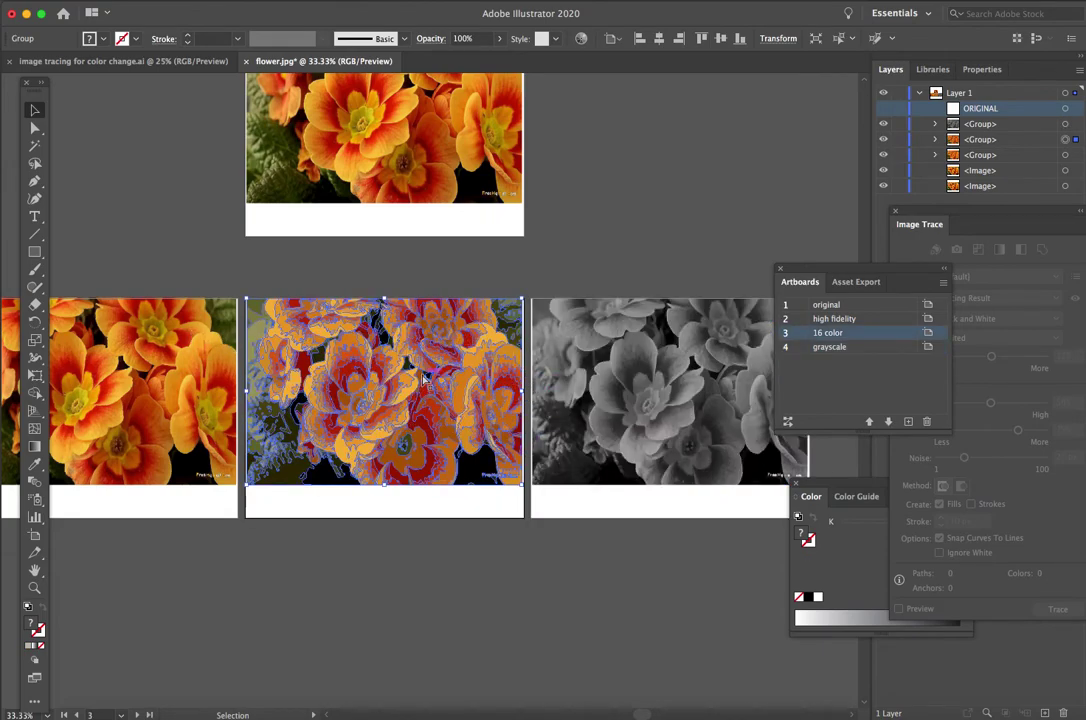
pyautogui.press('a')
pyautogui.press('super+equal')
pyautogui.press('super+equal')
pyautogui.press('super+equal')
pyautogui.press('super+equal')
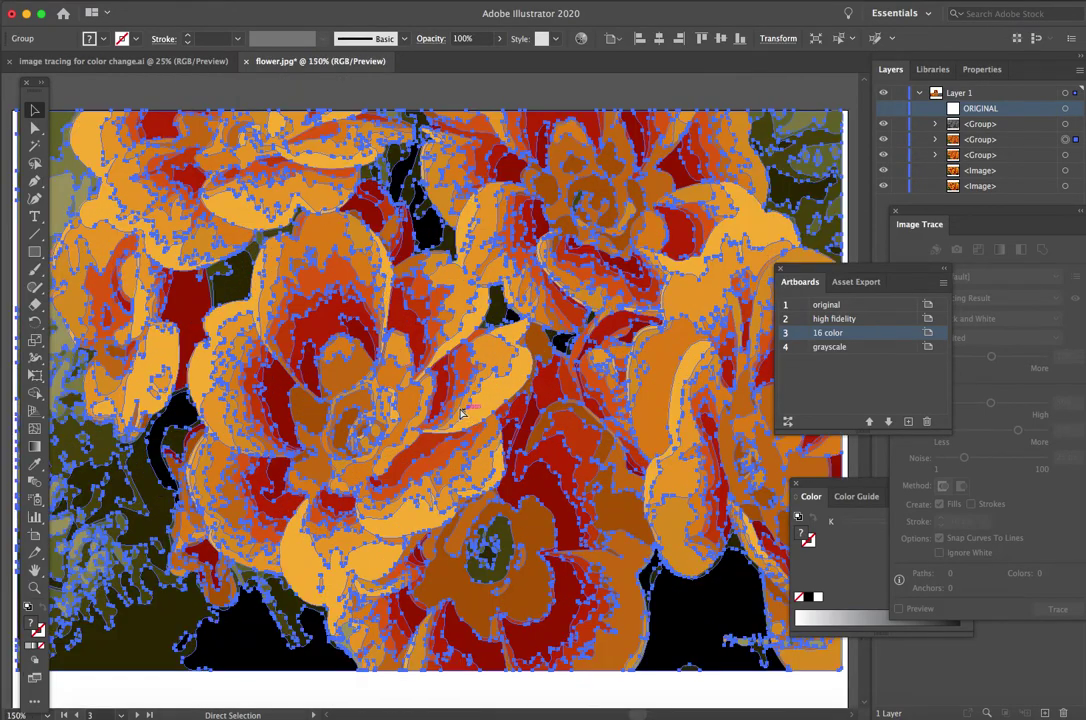
pyautogui.press('v')
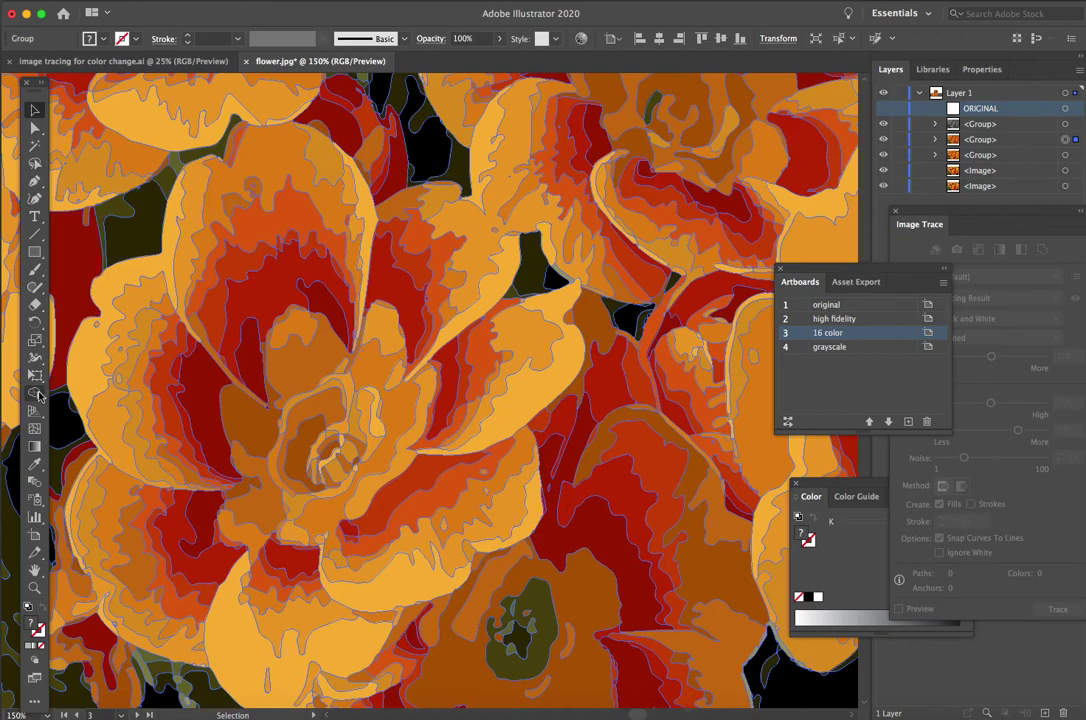
# Step: Take the Live Paint Bucket with purple #B62EFF as the fill colour
pyautogui.click(40, 397)
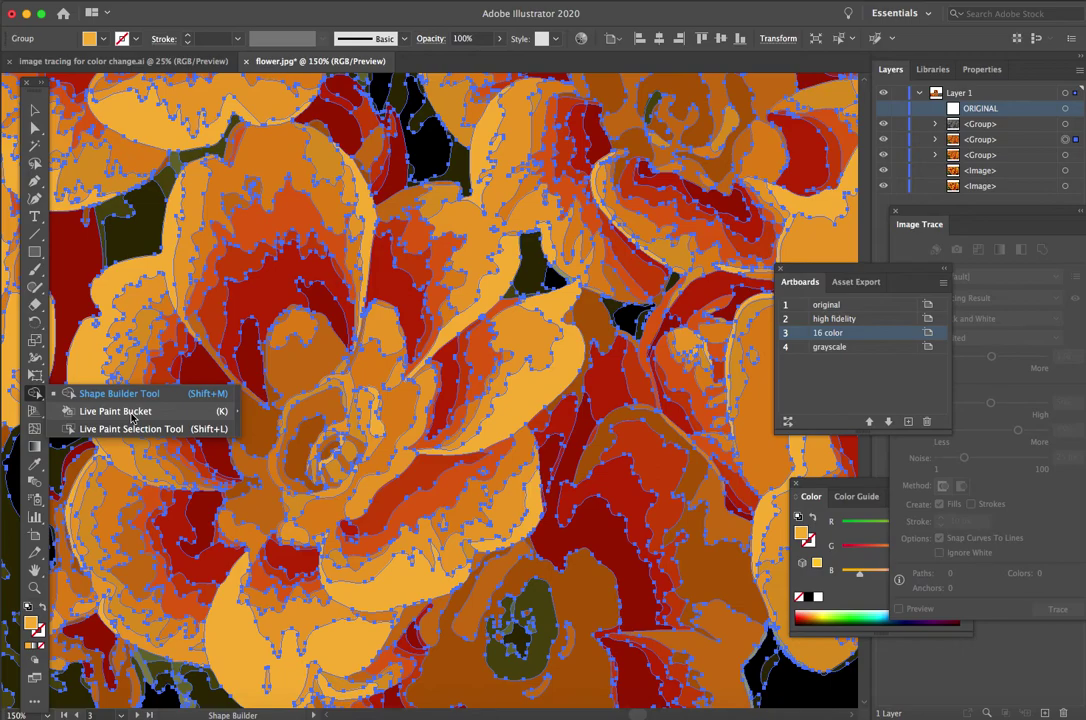
pyautogui.click(131, 416)
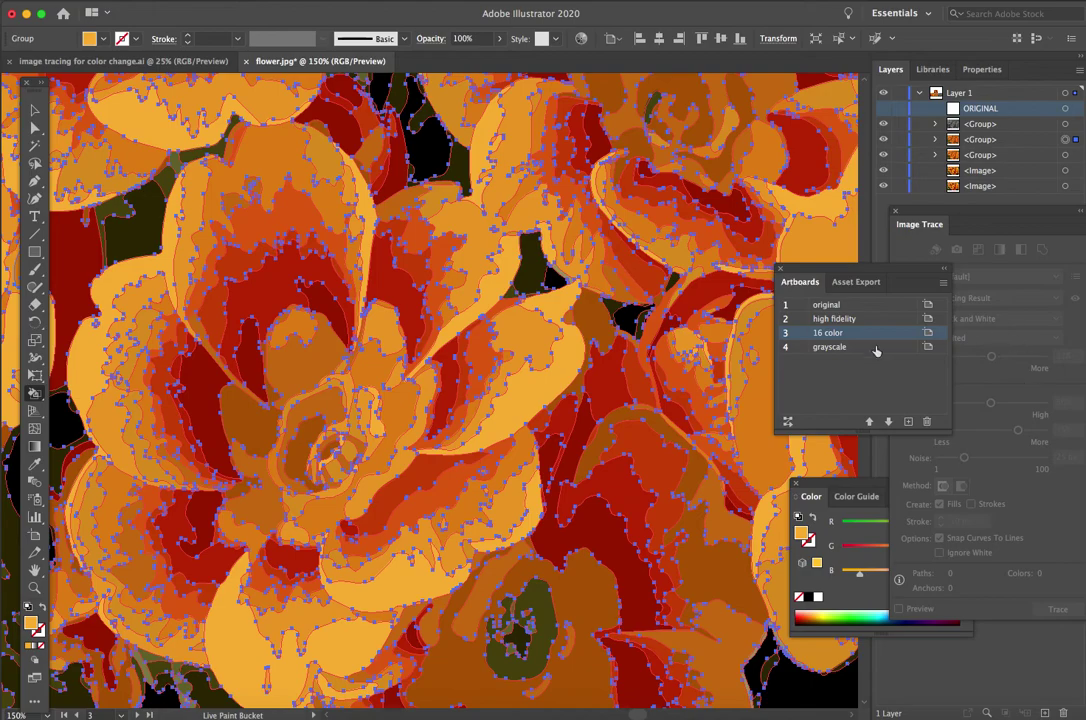
pyautogui.click(847, 536)
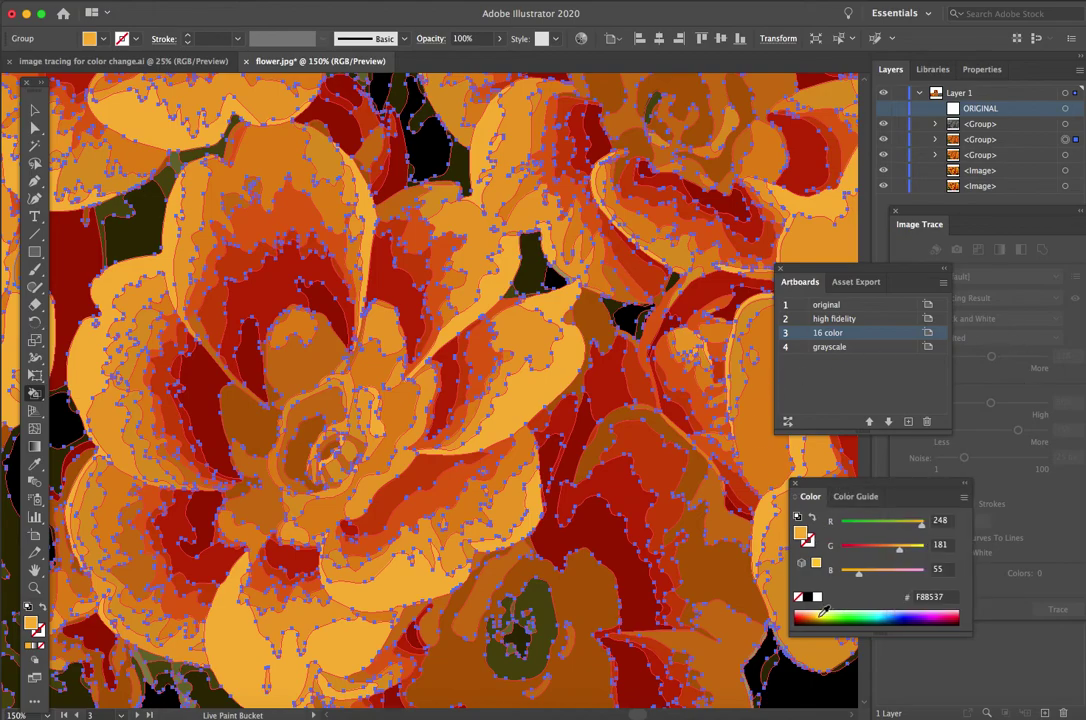
pyautogui.click(926, 615)
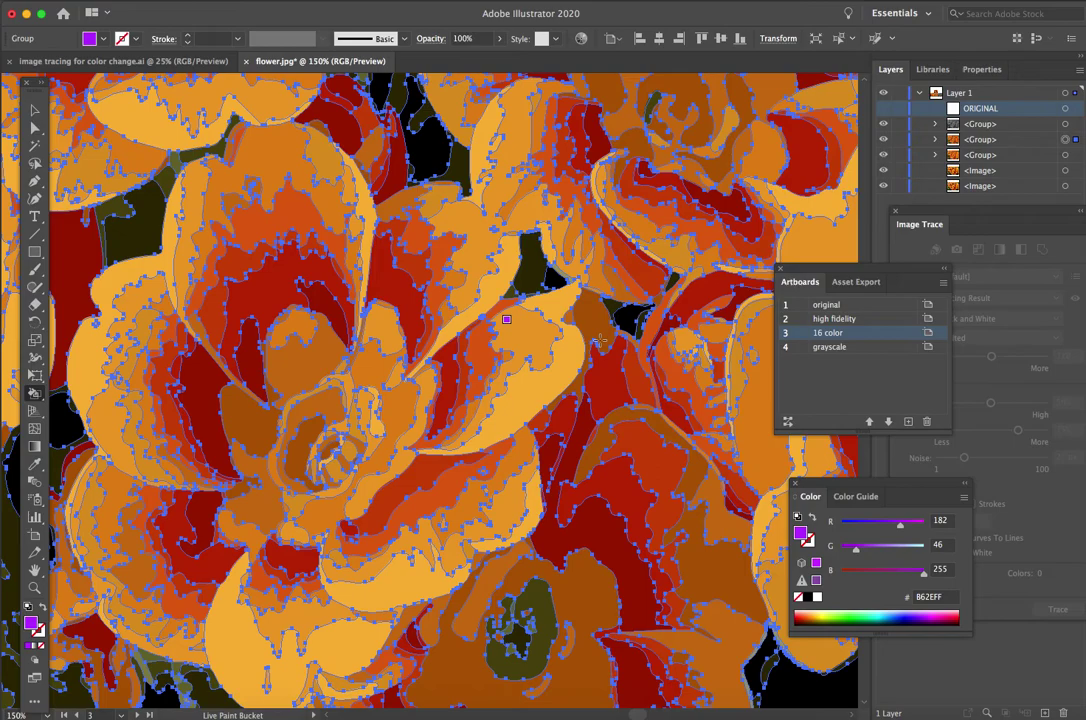
# Step: Paint the right, upper-left and left petal regions purple, then zoom out
pyautogui.click(506, 320)
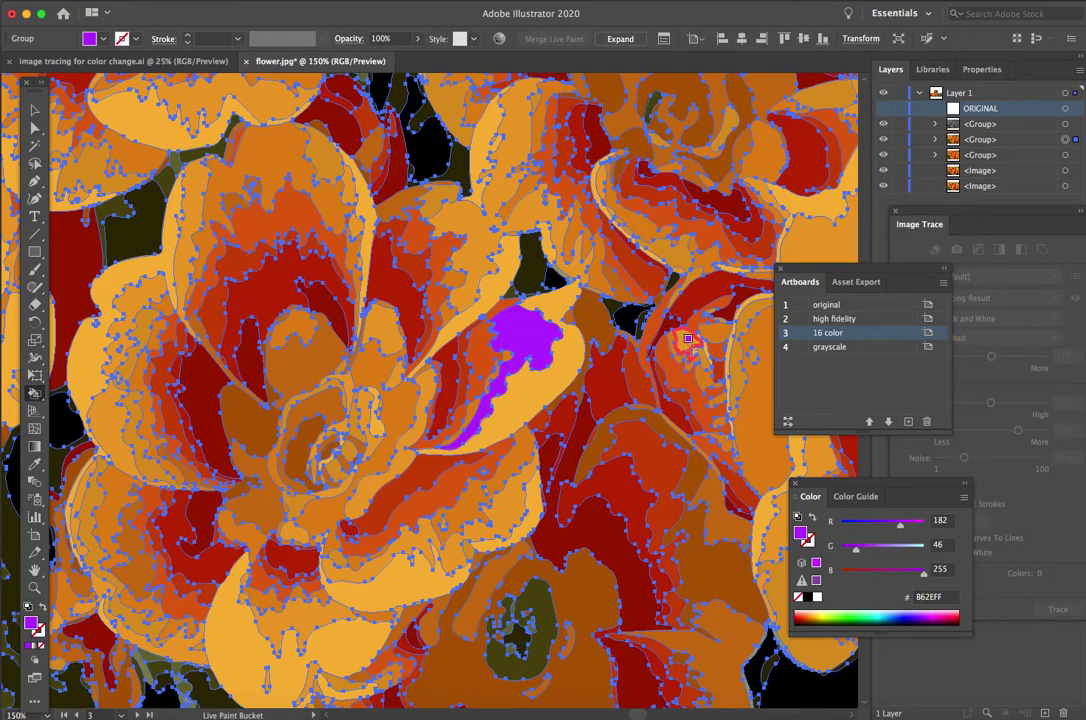
pyautogui.click(260, 160)
pyautogui.click(210, 365)
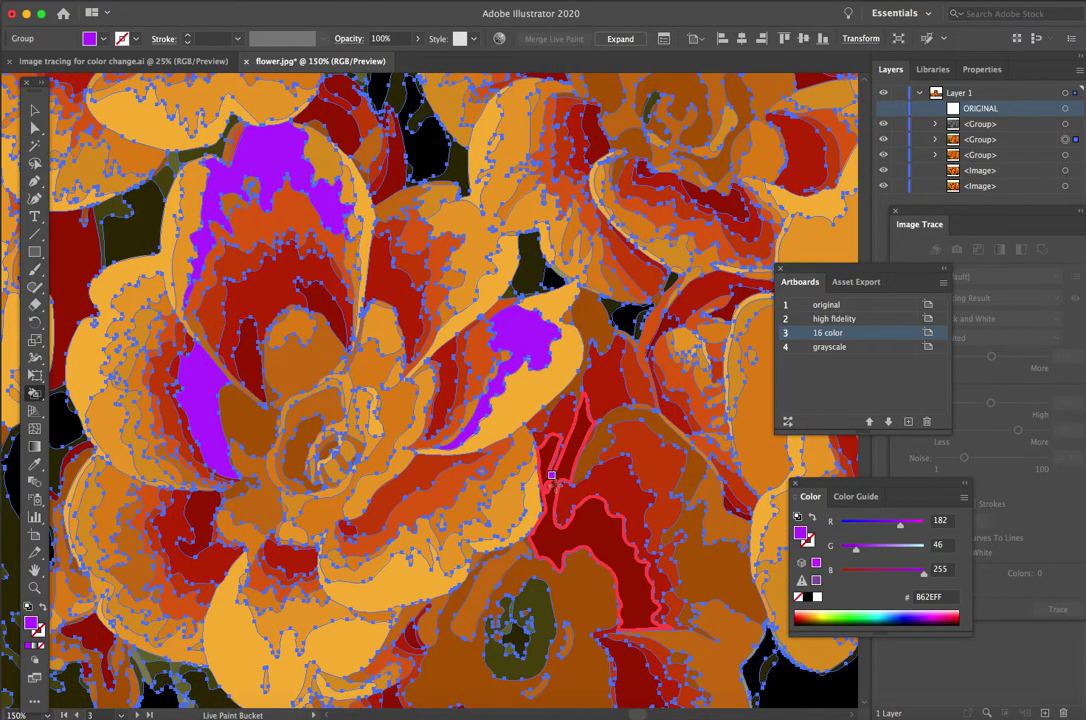
pyautogui.press('v')
pyautogui.hotkey('ctrl', '-')
pyautogui.hotkey('ctrl', '-')
pyautogui.hotkey('ctrl', '-')
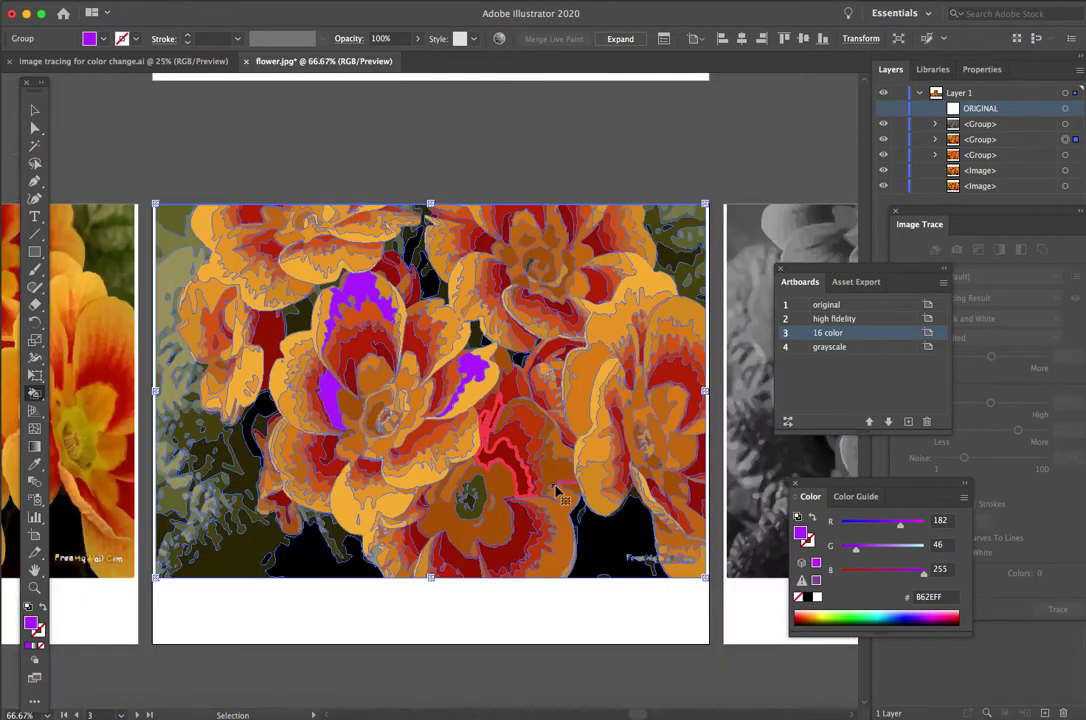
pyautogui.press('k')
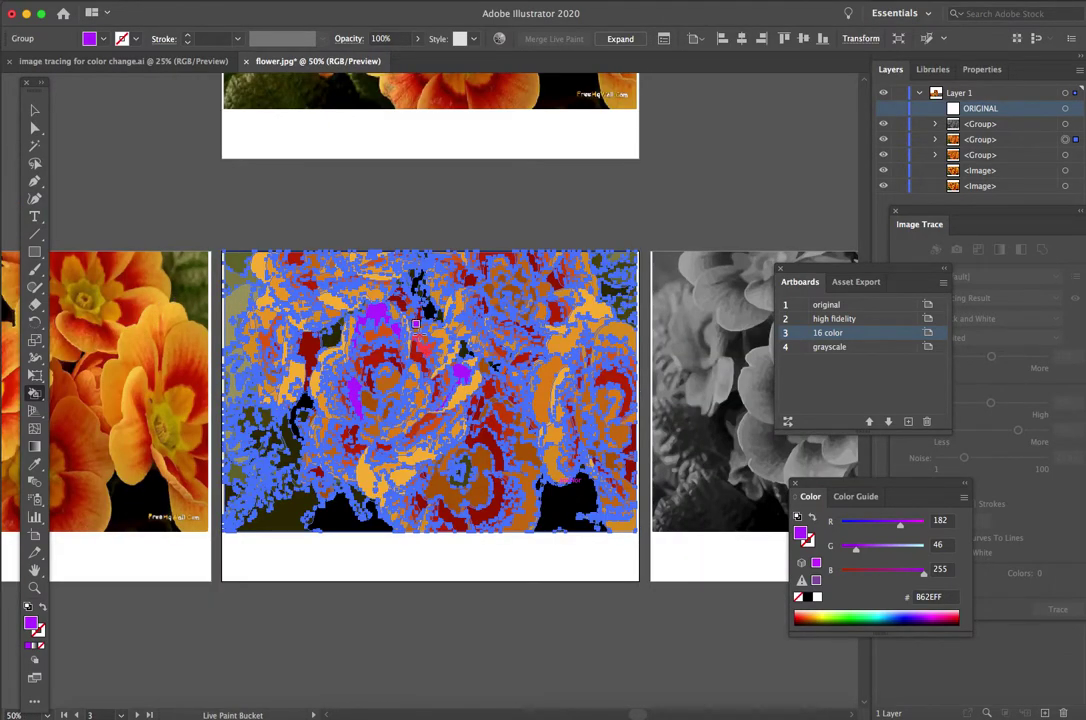
pyautogui.hscroll(5, 401, 347)
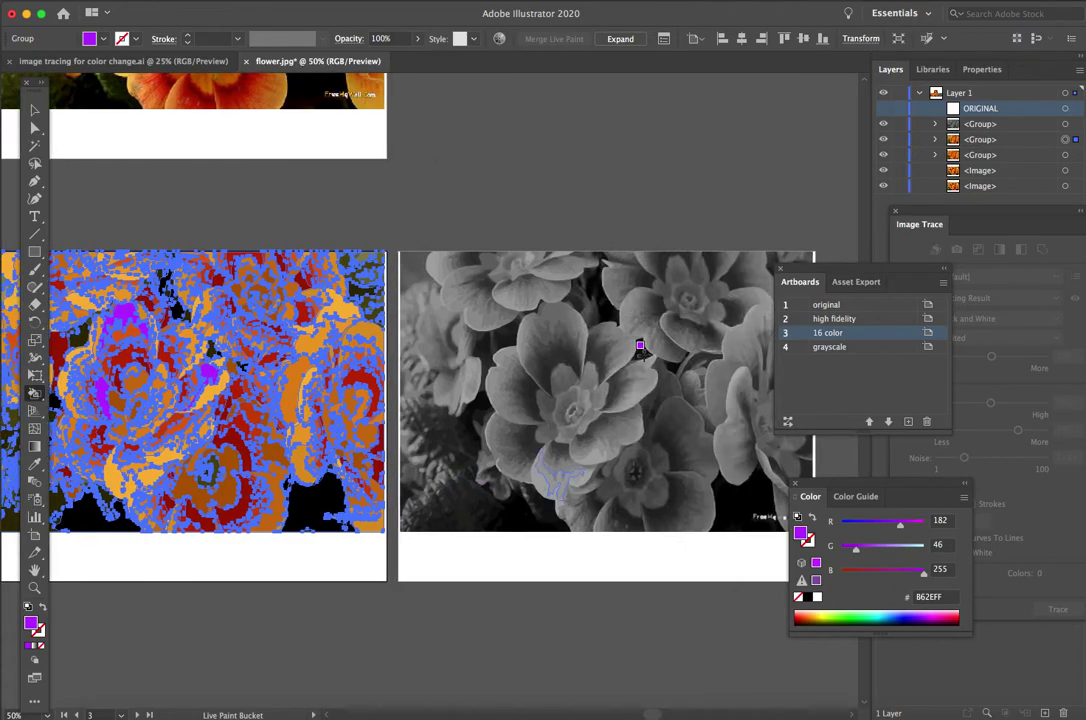